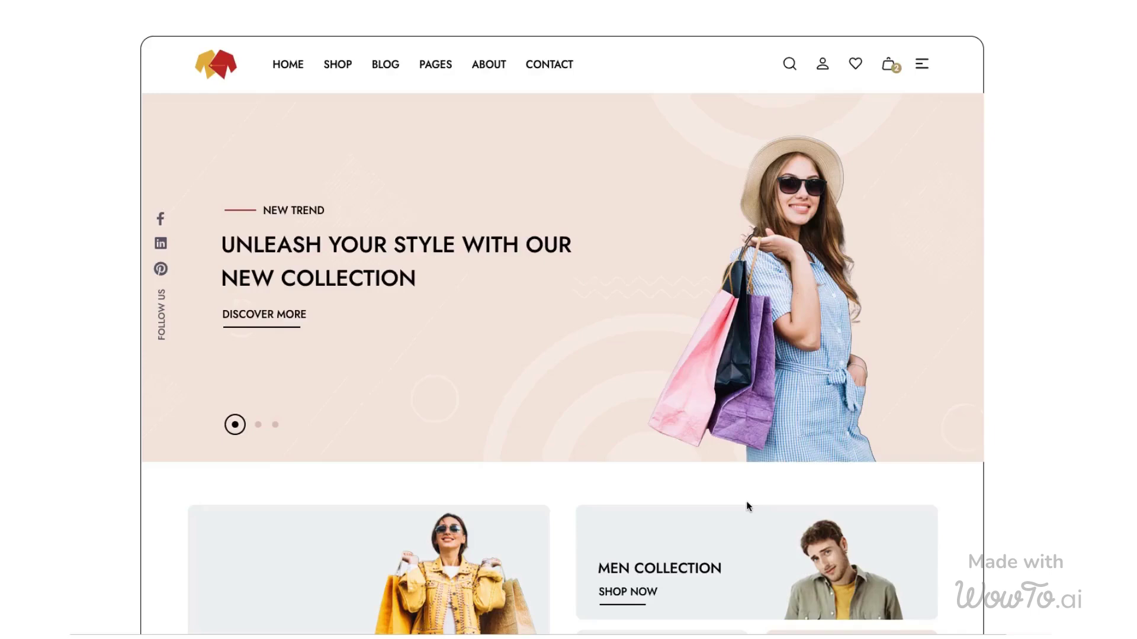
Search the Chrome Web Store for MockFlow WireframePro
scroll(746, 505, down, 6)
scroll(747, 507, down, 15)
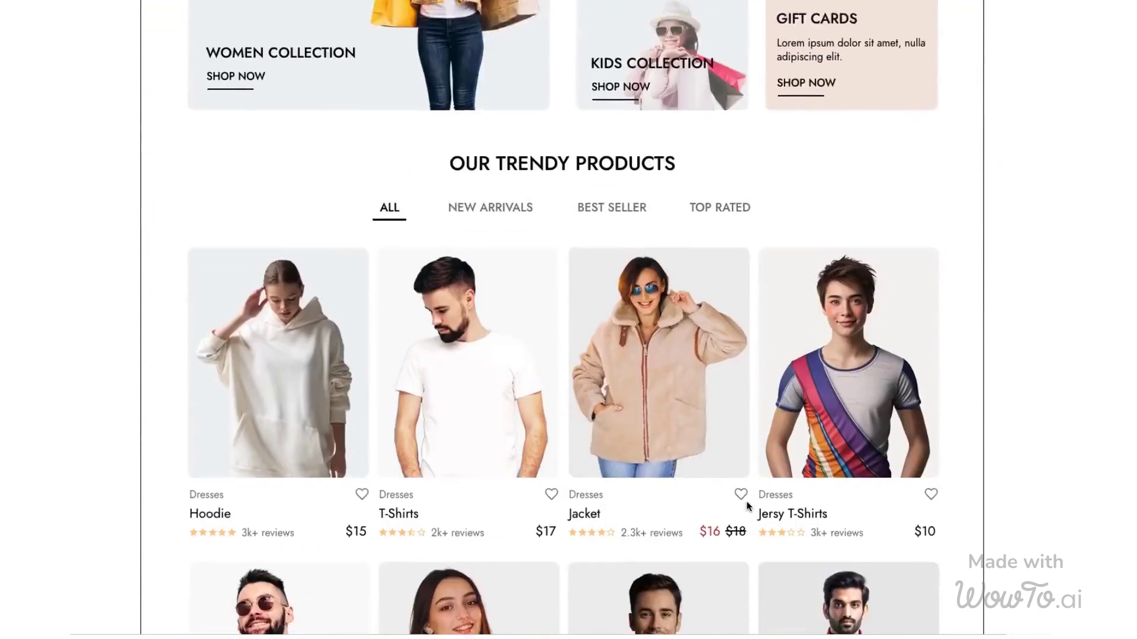
scroll(748, 507, down, 7)
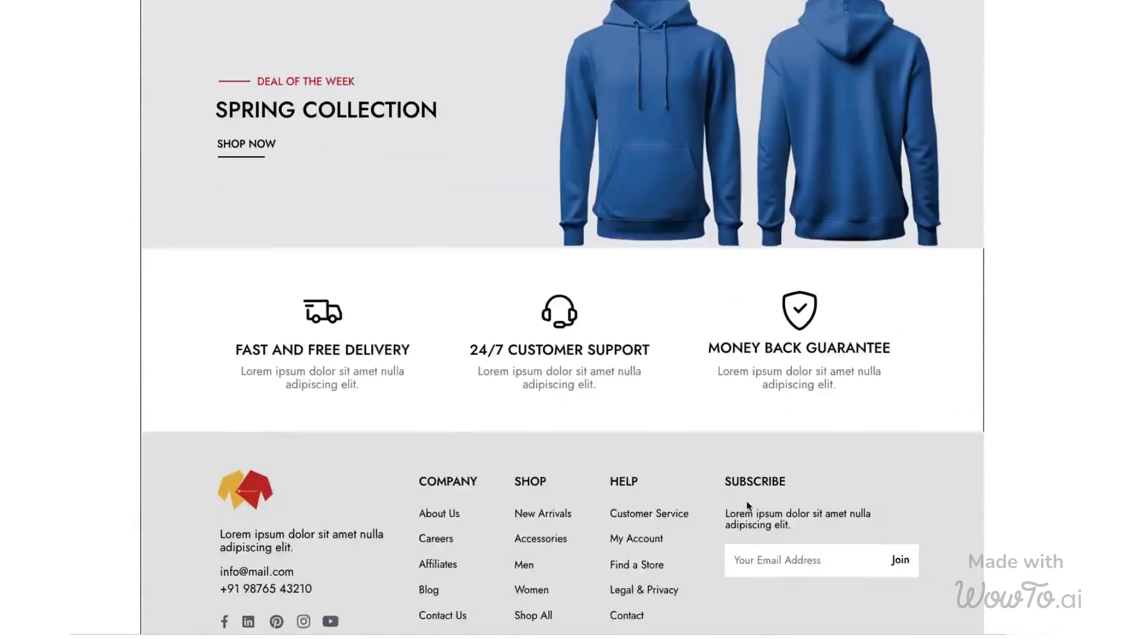
scroll(748, 507, up, 3)
scroll(747, 506, up, 15)
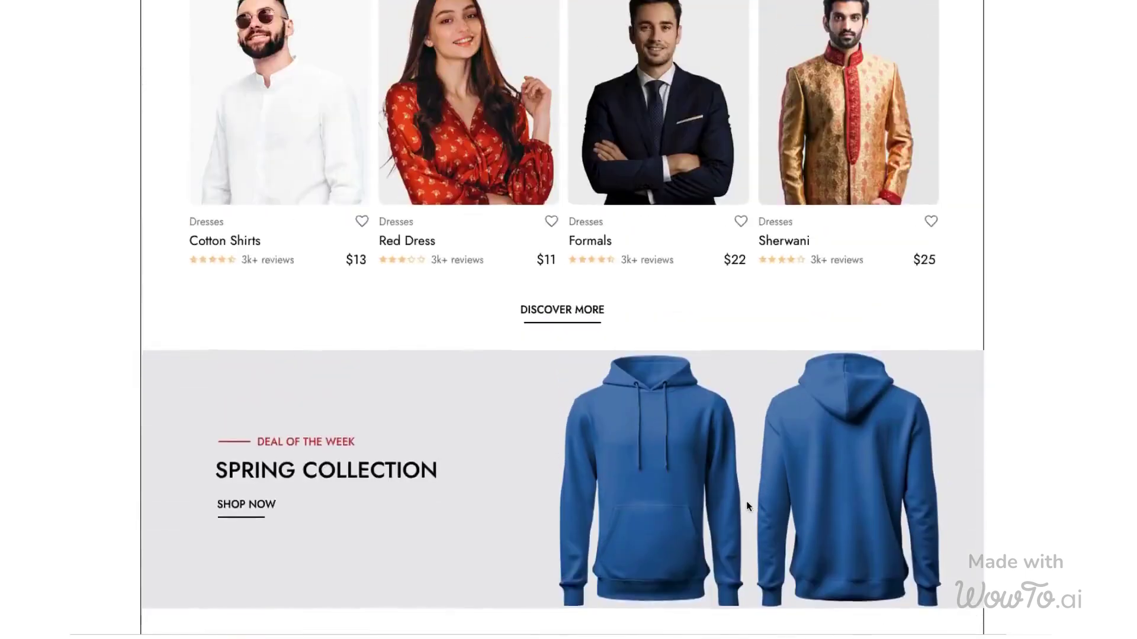
scroll(747, 506, up, 2)
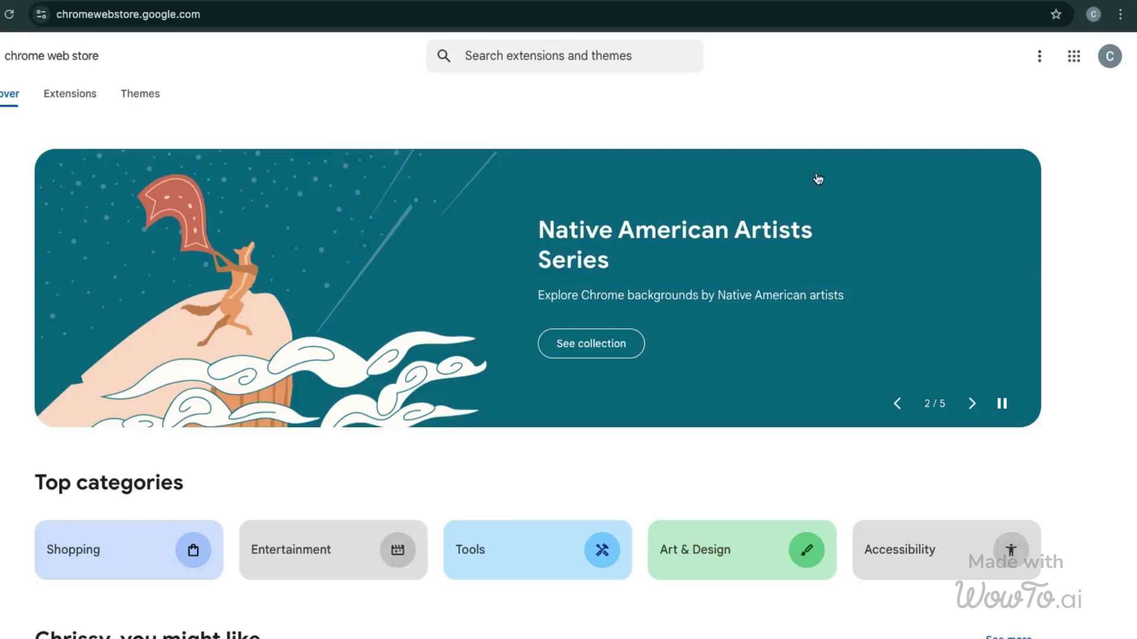
click(553, 62)
text(MockFlow WireframePro)
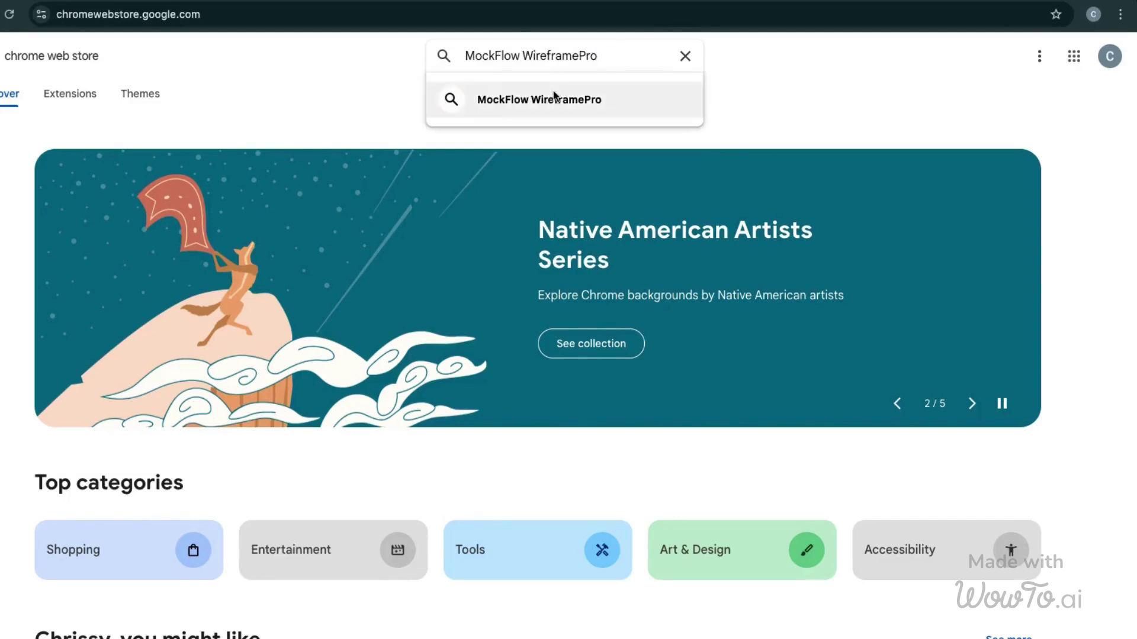
click(553, 96)
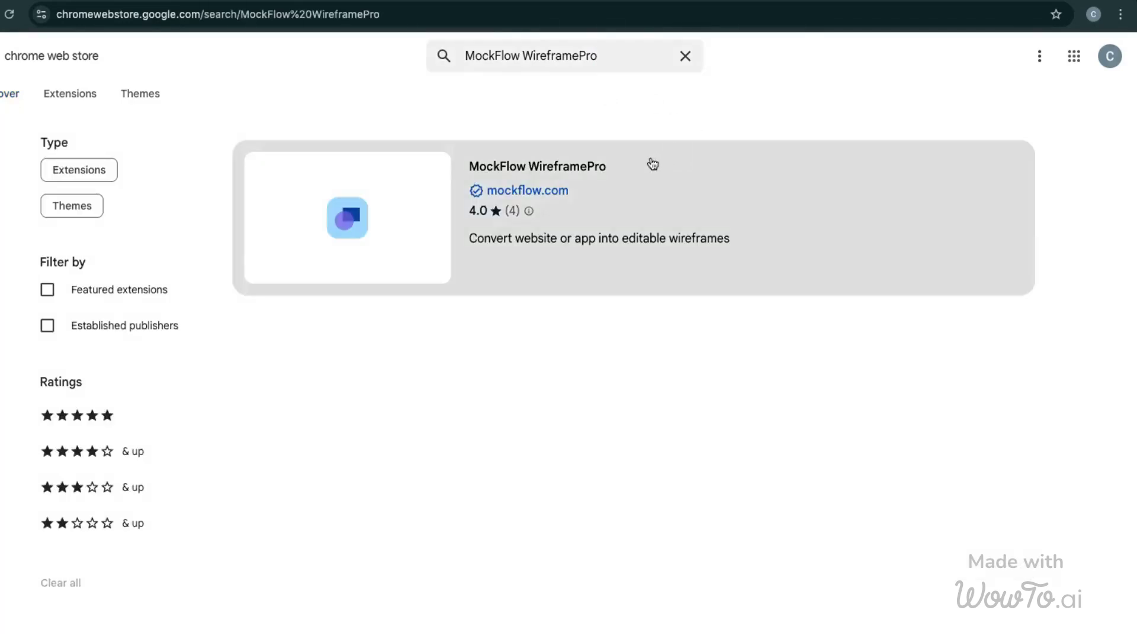
Open the MockFlow WireframePro listing and add the extension to Chrome
click(625, 169)
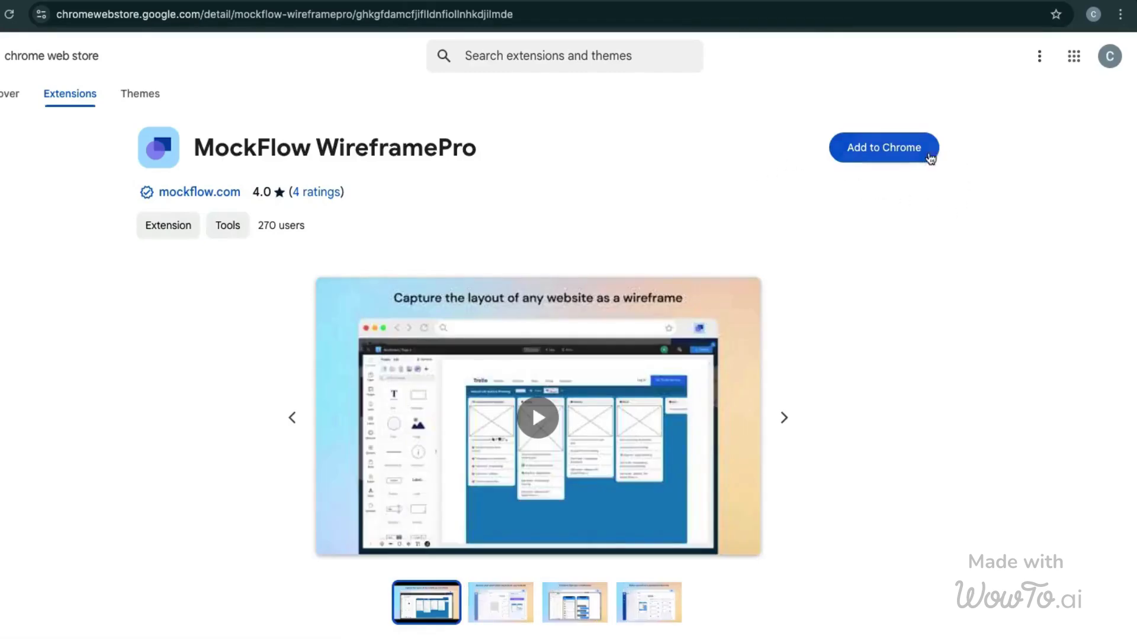
click(894, 157)
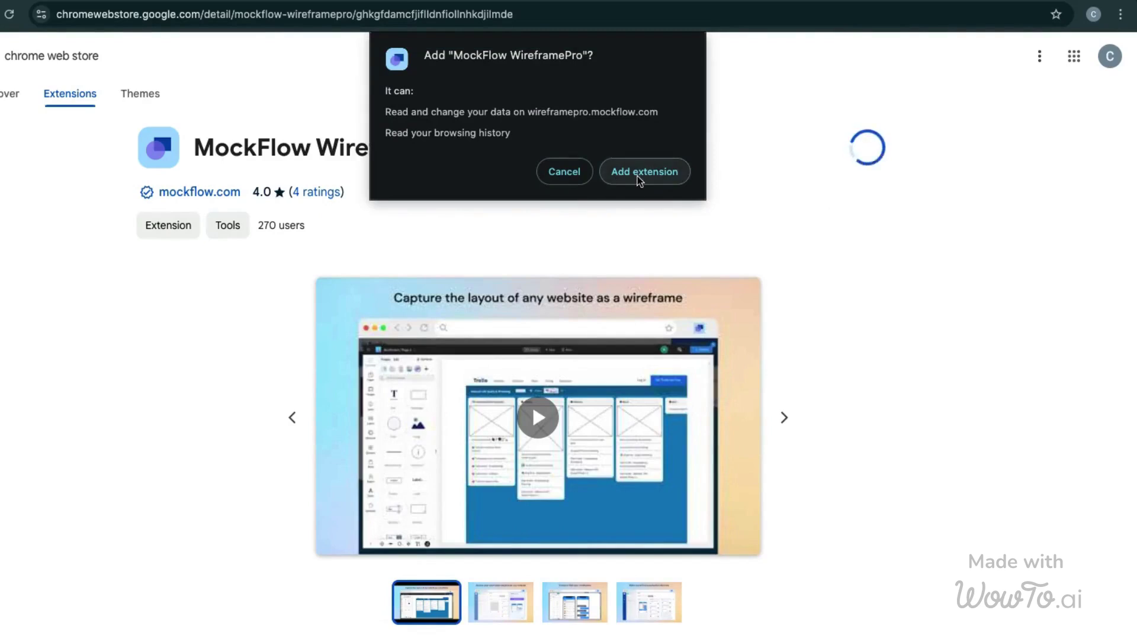
click(637, 176)
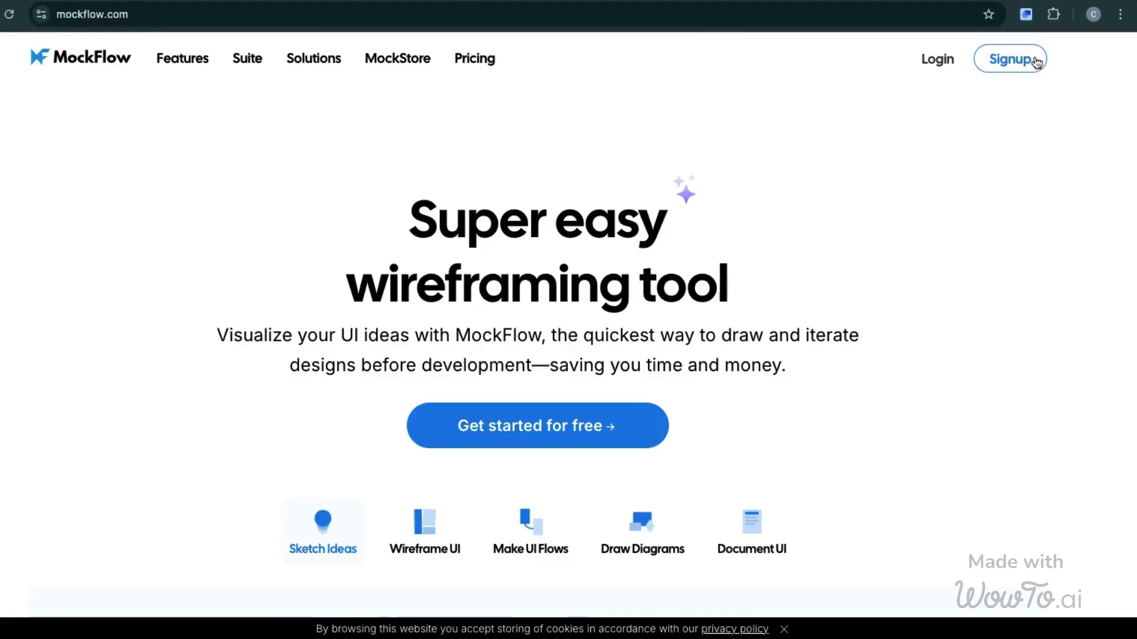
Sign in to the WireframePro extension with a Google account and dismiss the login alert
click(1026, 14)
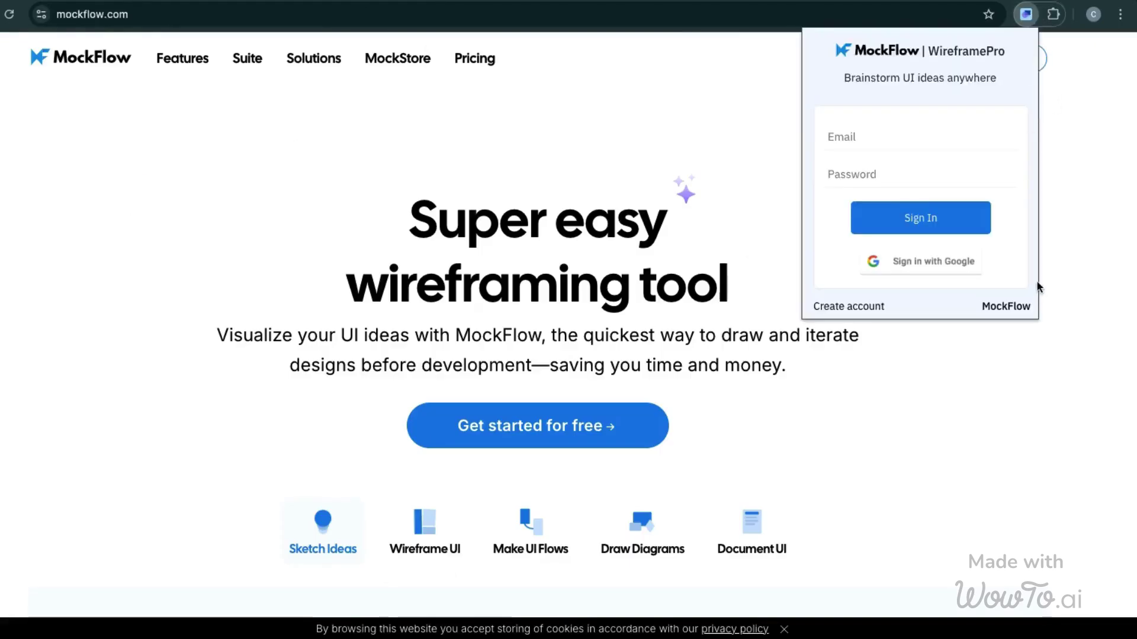
click(959, 279)
click(781, 265)
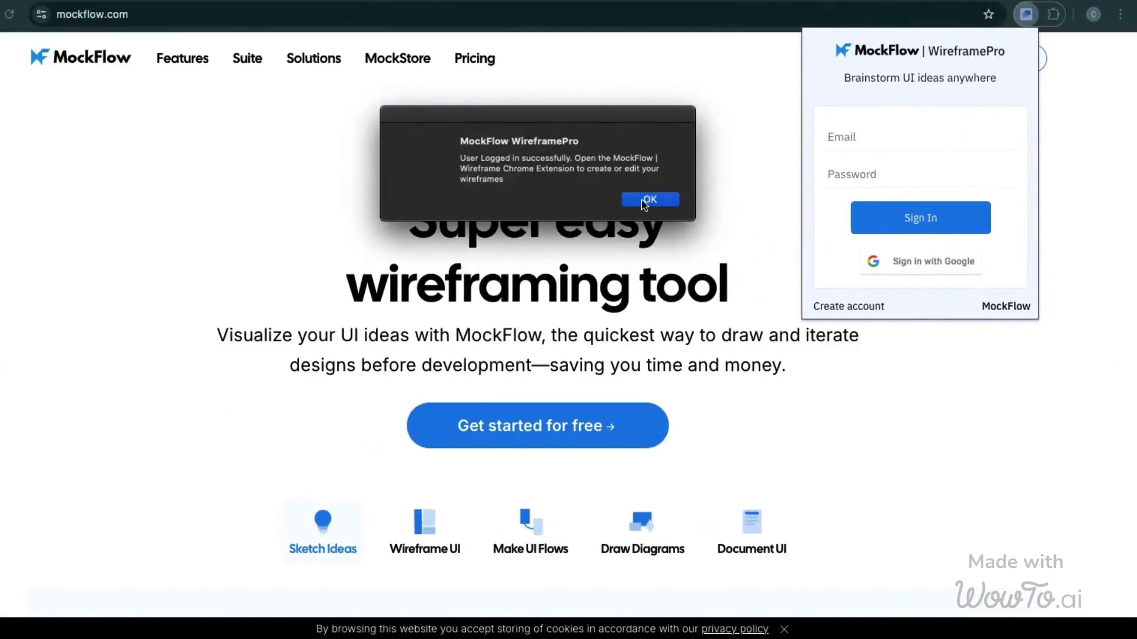
click(645, 200)
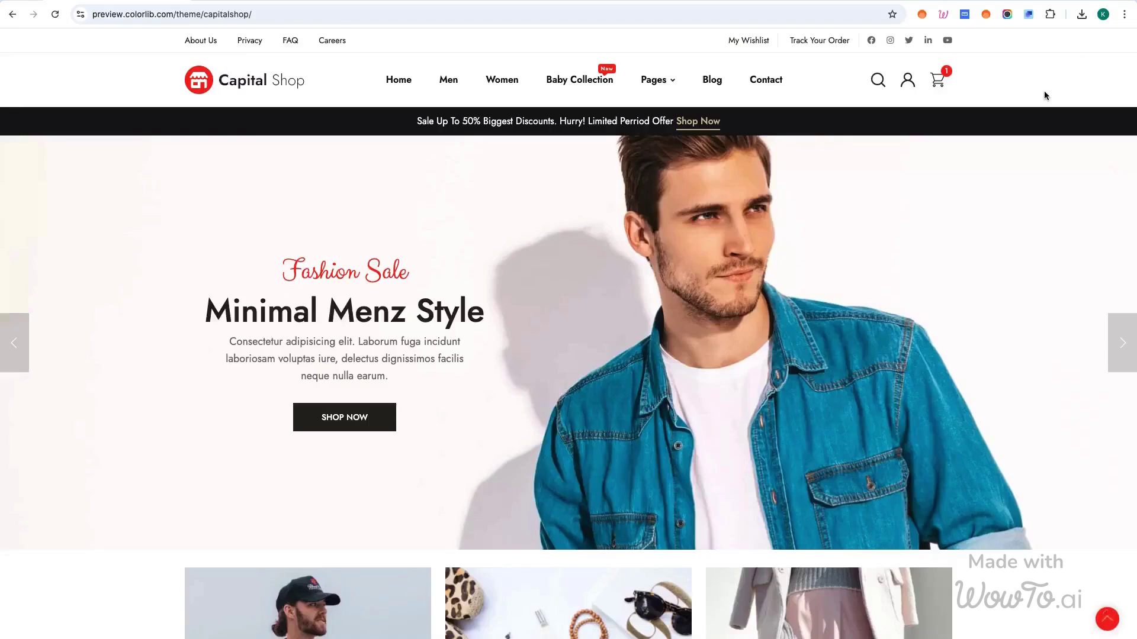
Choose Full page to wireframe for the Capital Shop page, keeping Import all images on
click(1029, 16)
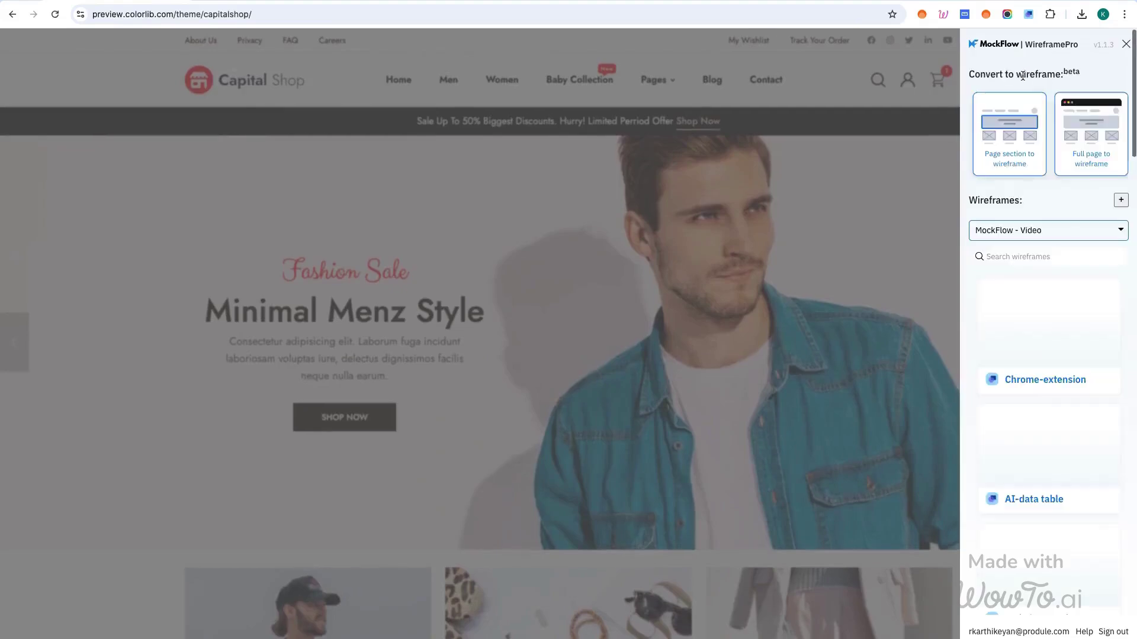
click(1071, 135)
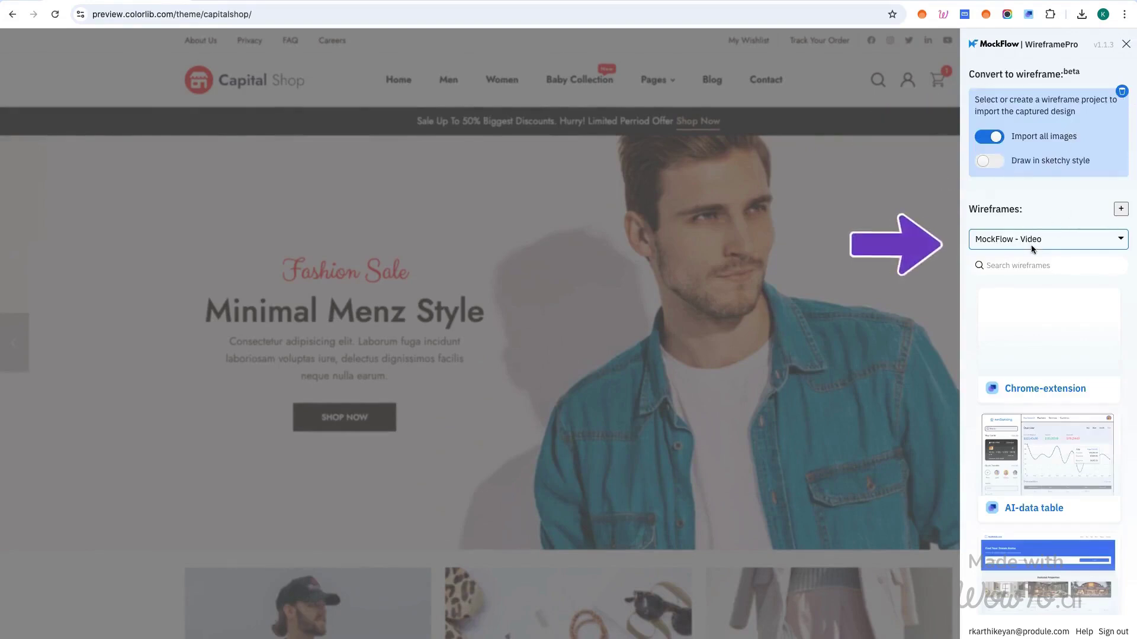
Import the captured Capital Shop page into the Chrome-extension wireframe and zoom in one step
click(1037, 318)
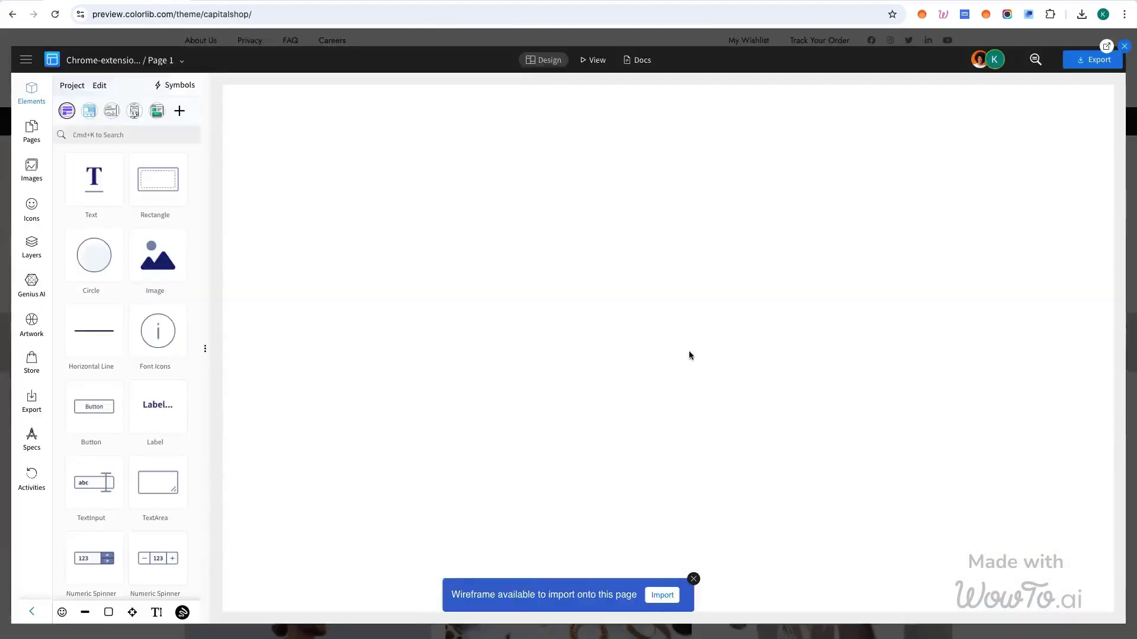
click(662, 595)
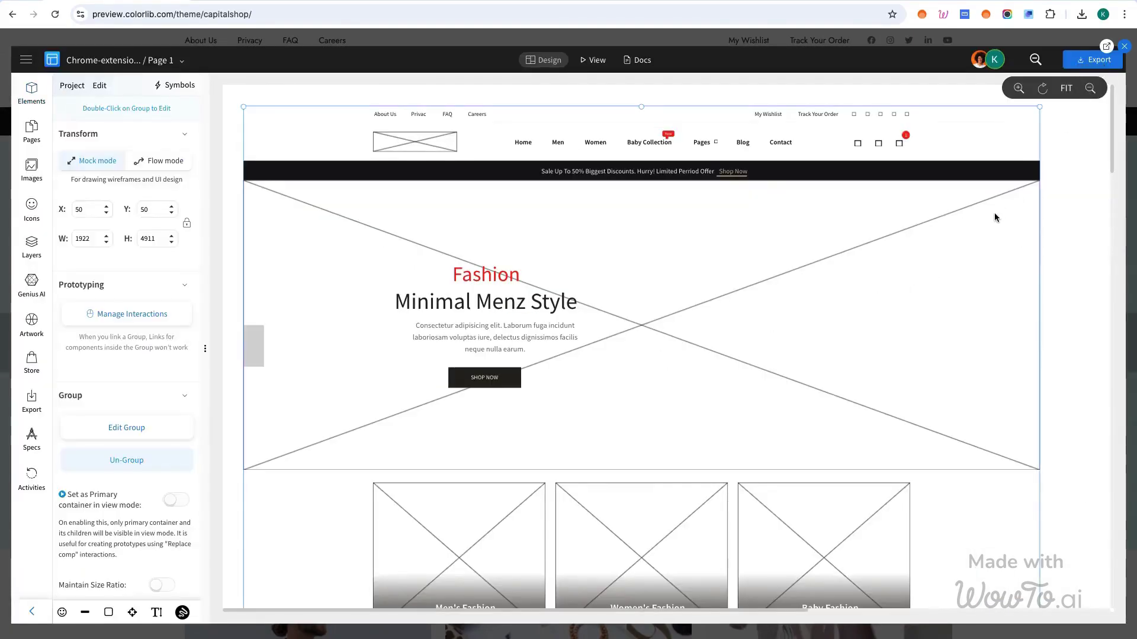
click(1019, 88)
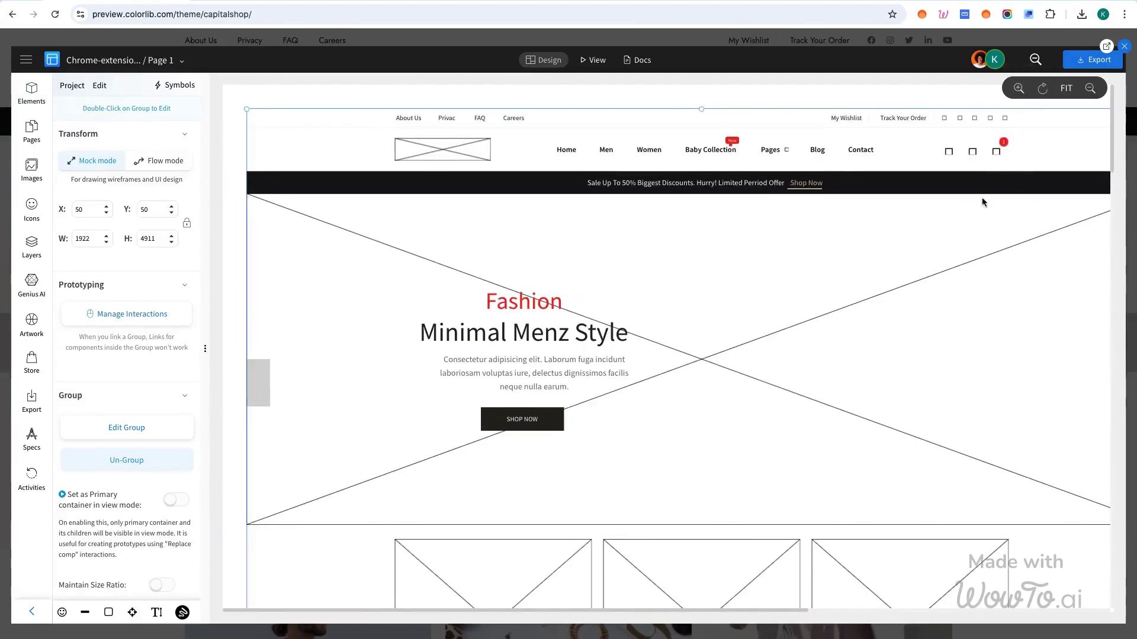
Fill the hero placeholder with the woman-with-shopping-bags photo (image.png)
double_click(877, 284)
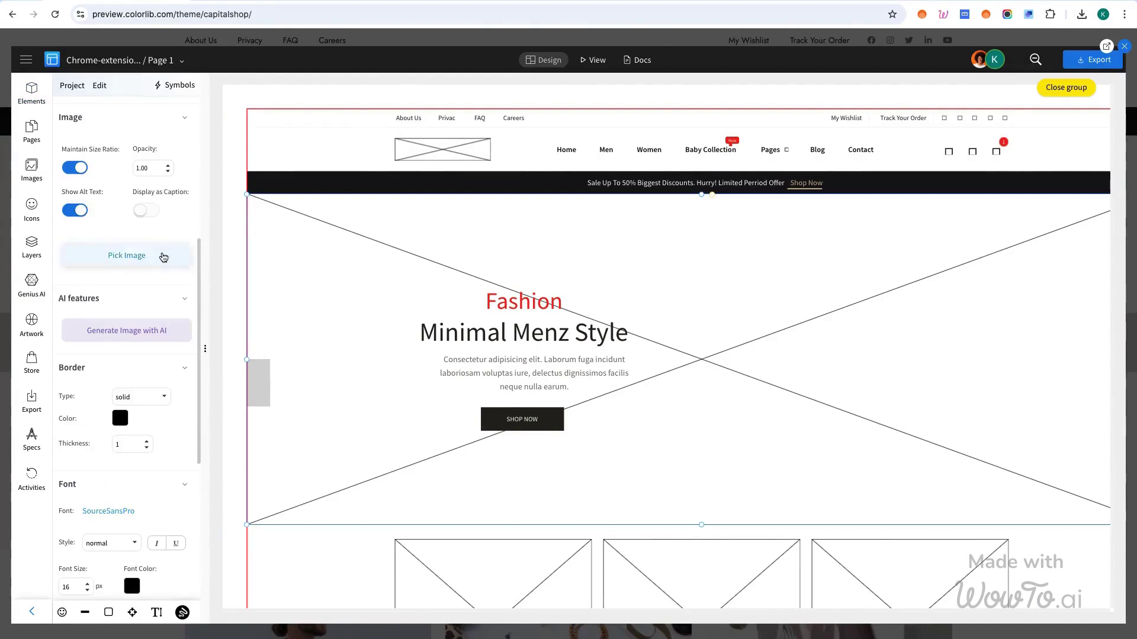
click(160, 253)
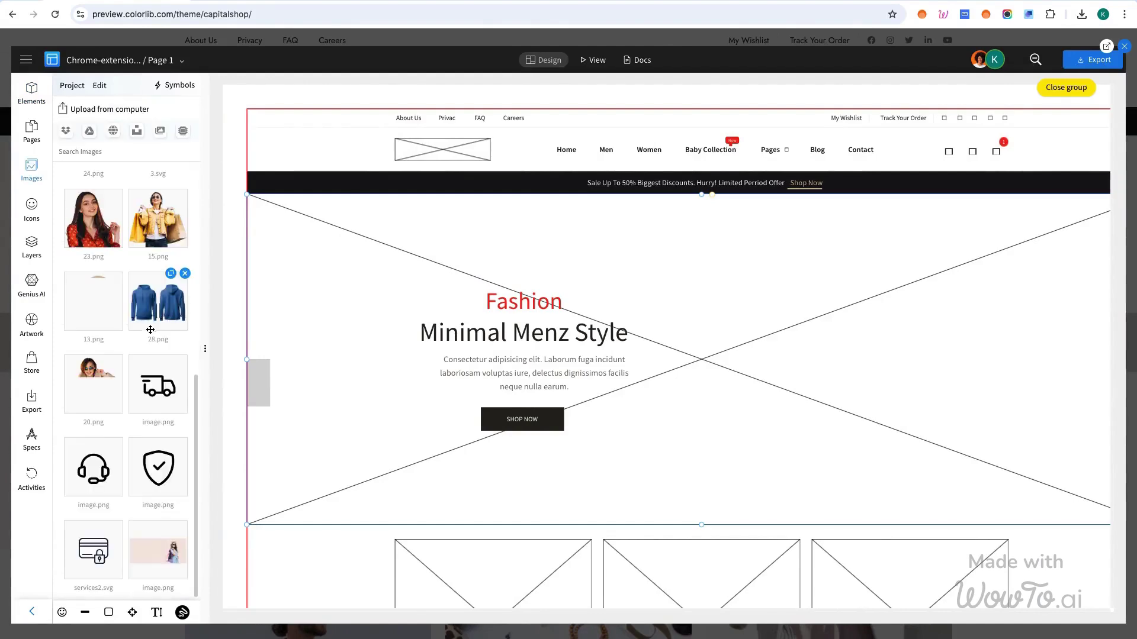
click(172, 558)
Place the 3.svg logo graphic into the logo placeholder
scroll(134, 398, down, 5)
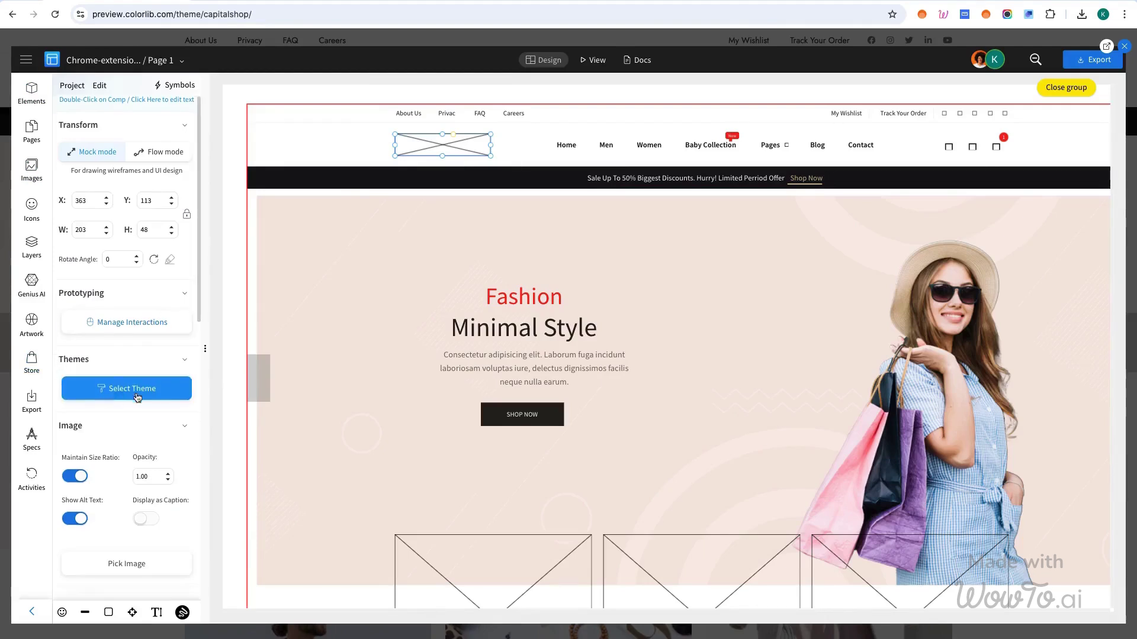
click(136, 420)
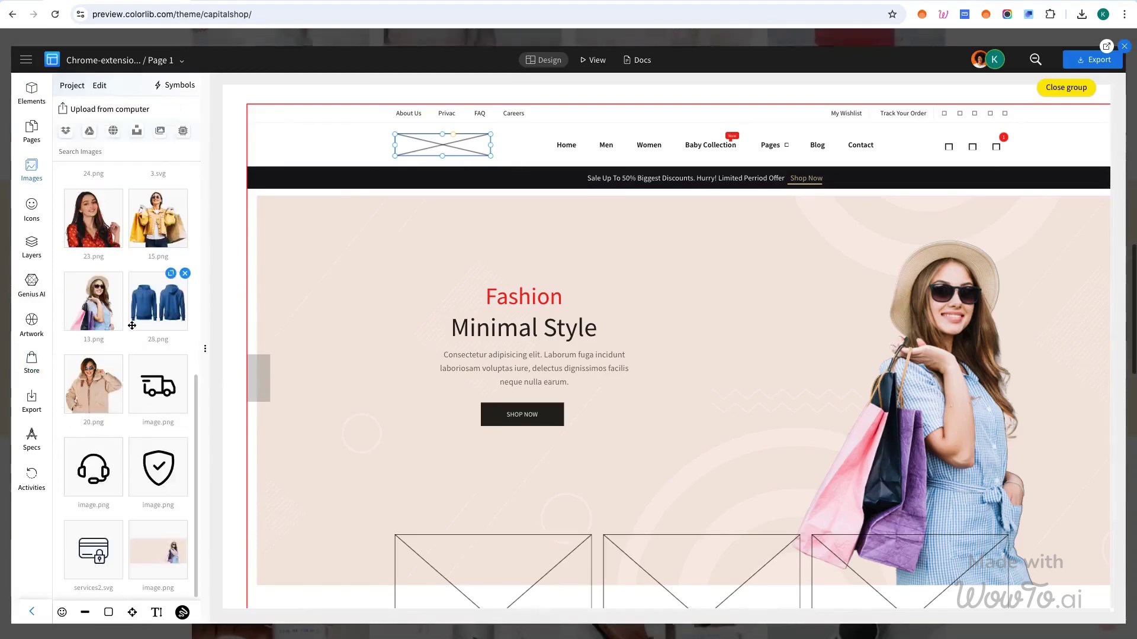
scroll(134, 330, up, 3)
scroll(133, 329, up, 3)
drag(158, 530, 418, 151)
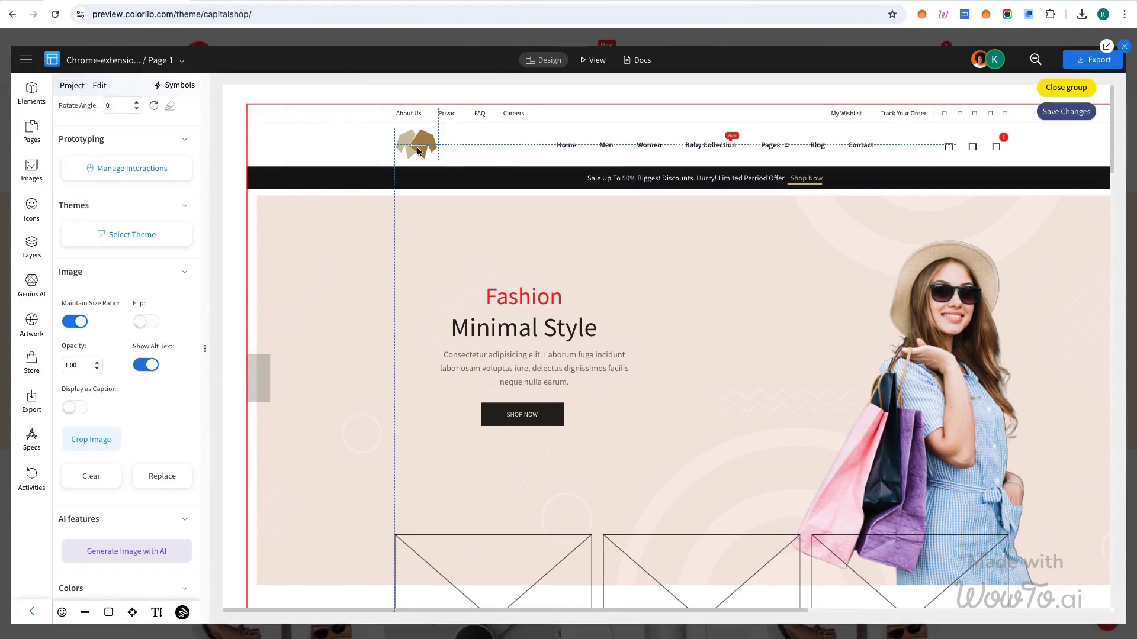
Move the Men's, Women's and Baby Fashion cards down about 63 px
click(824, 291)
scroll(806, 325, down, 8)
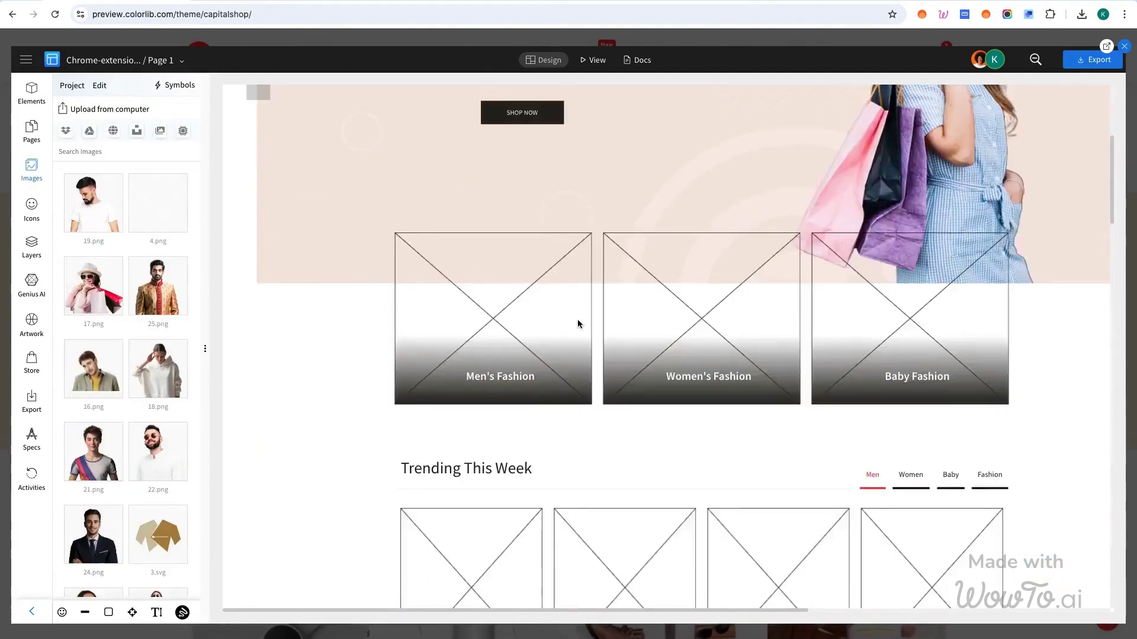
click(519, 207)
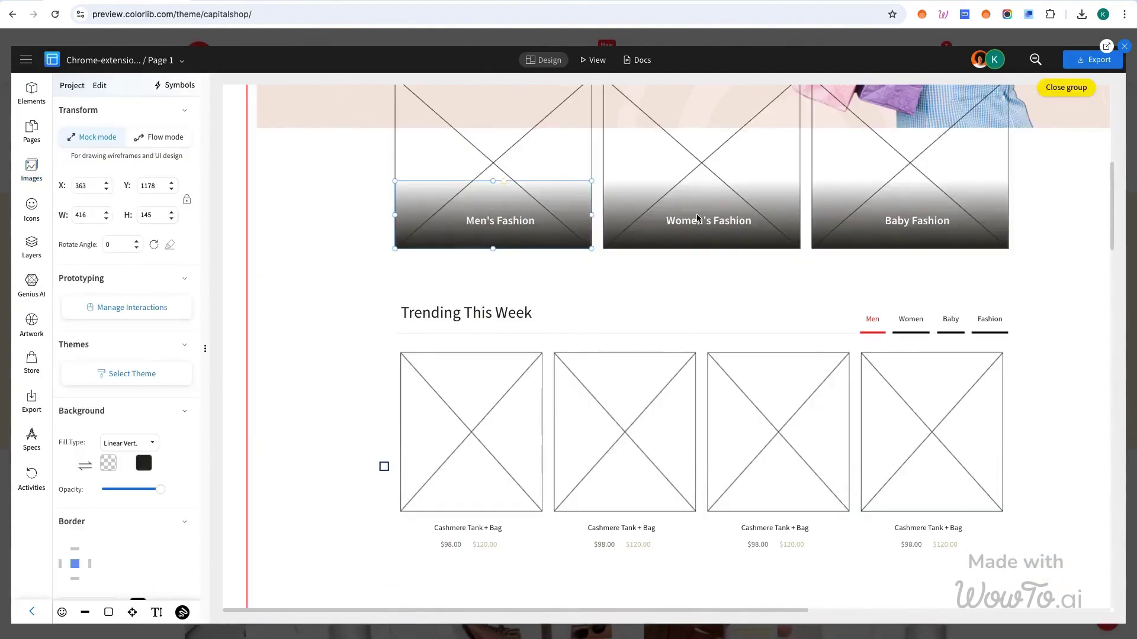
shift+click(696, 173)
shift+click(908, 171)
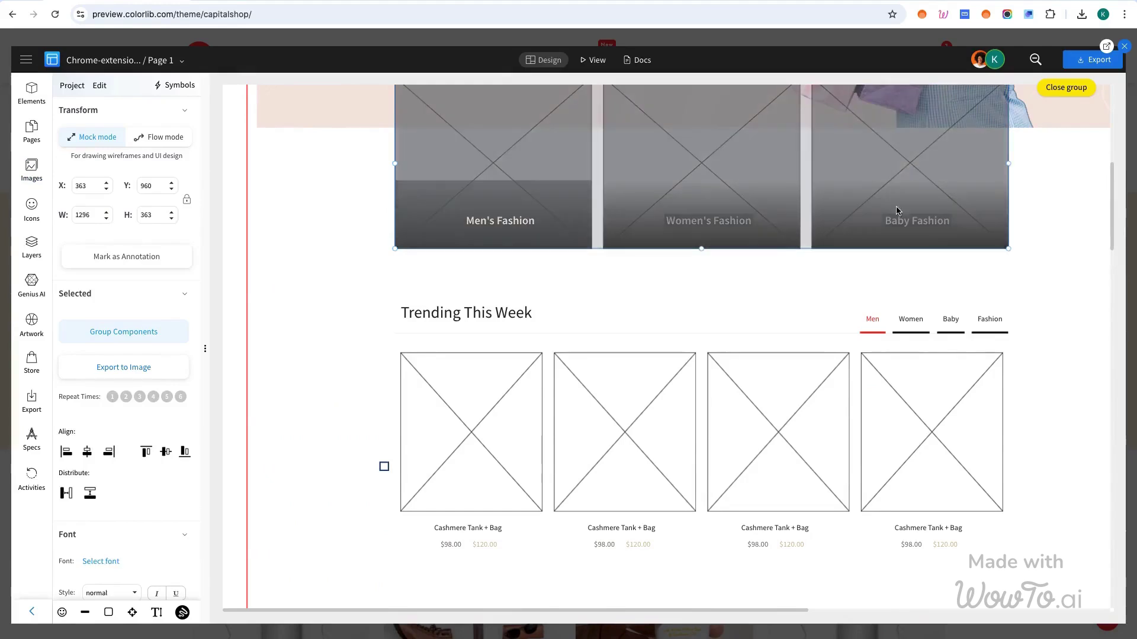
drag(878, 186, 877, 231)
Move the Trending This Week section slightly lower and finish editing the group
scroll(876, 296, down, 3)
click(949, 425)
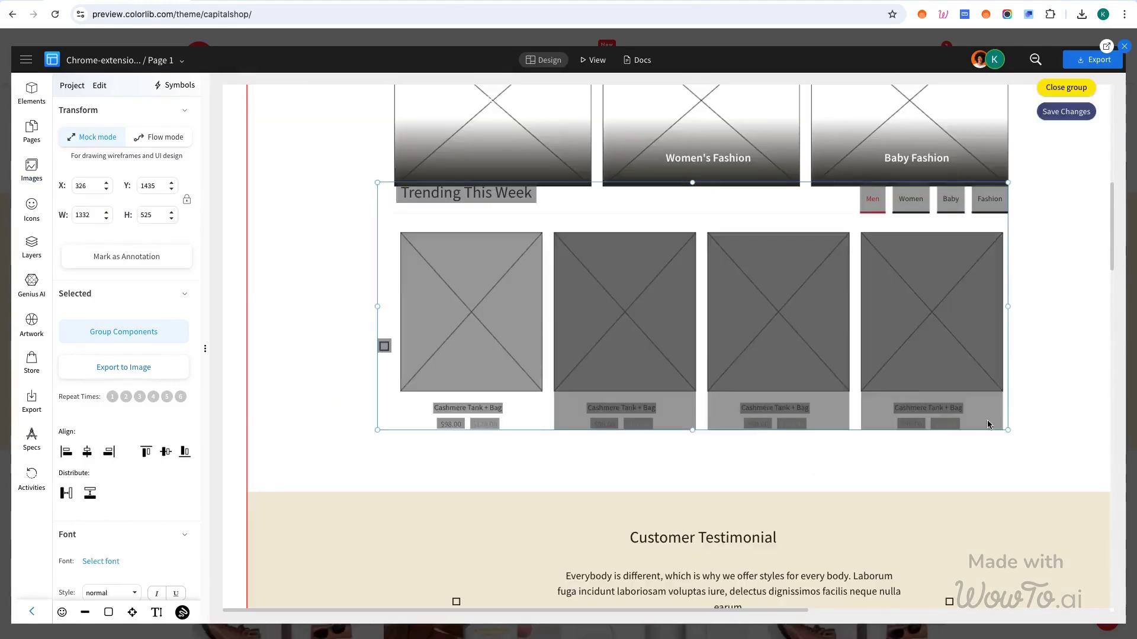
drag(675, 318, 671, 350)
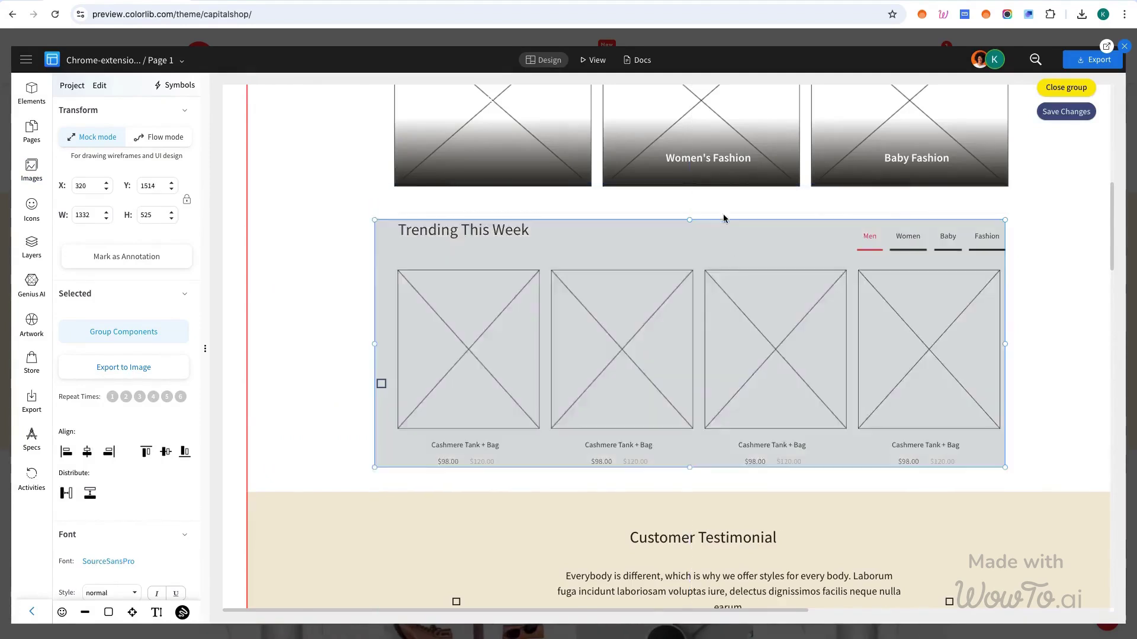
click(690, 212)
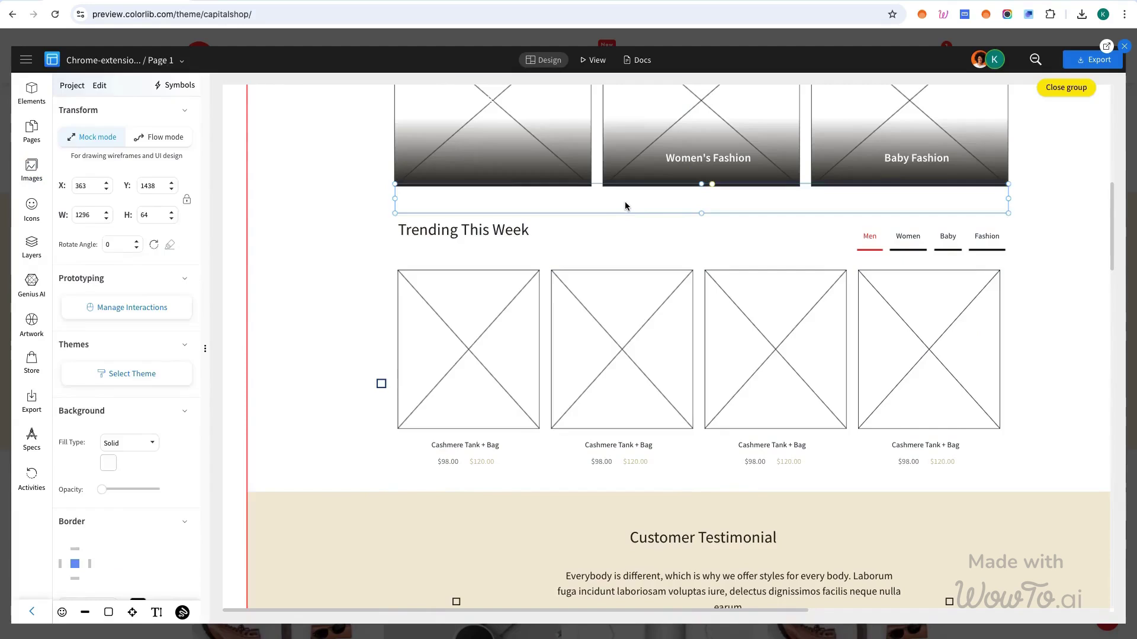
key(Escape)
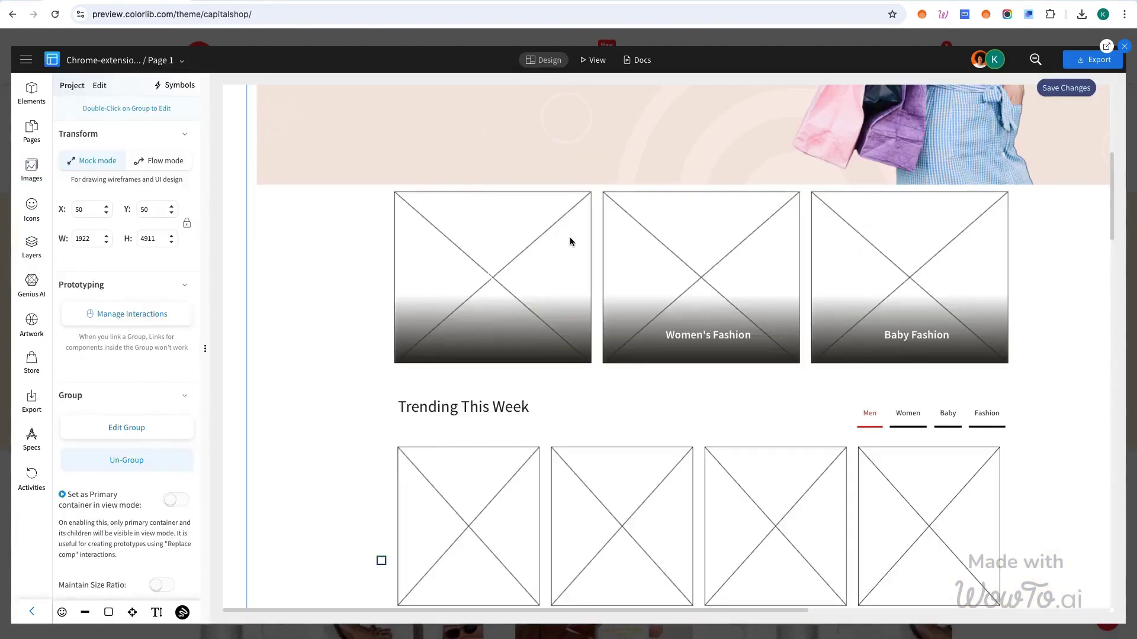
Fill the Men's Fashion card with the suited-man photo (24.png)
double_click(513, 233)
click(126, 410)
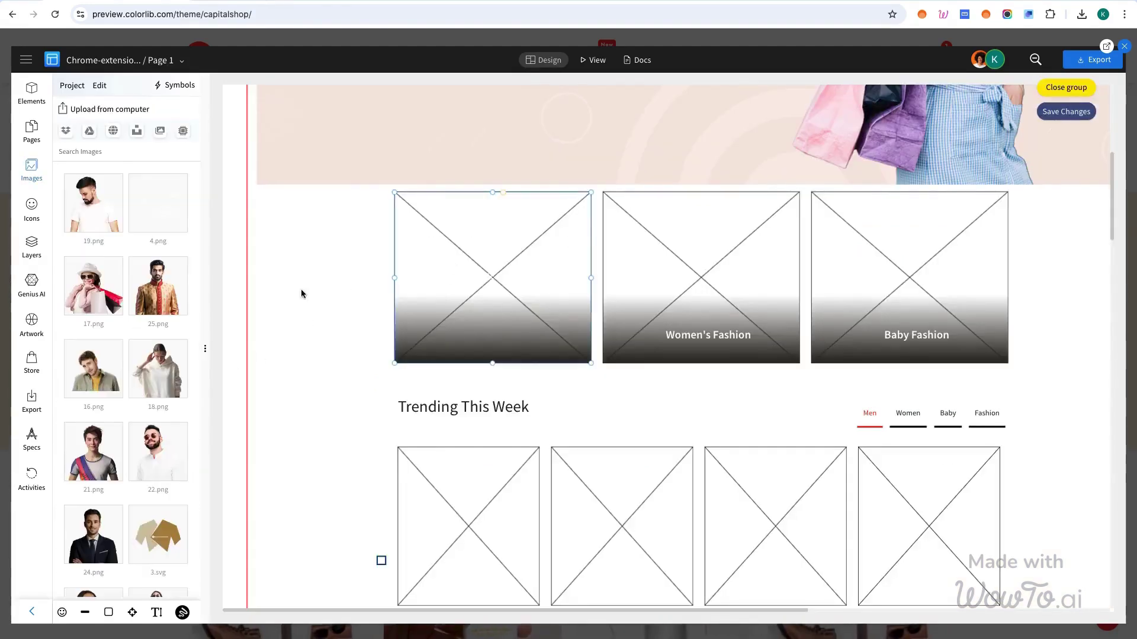
scroll(118, 356, down, 5)
click(93, 436)
click(101, 295)
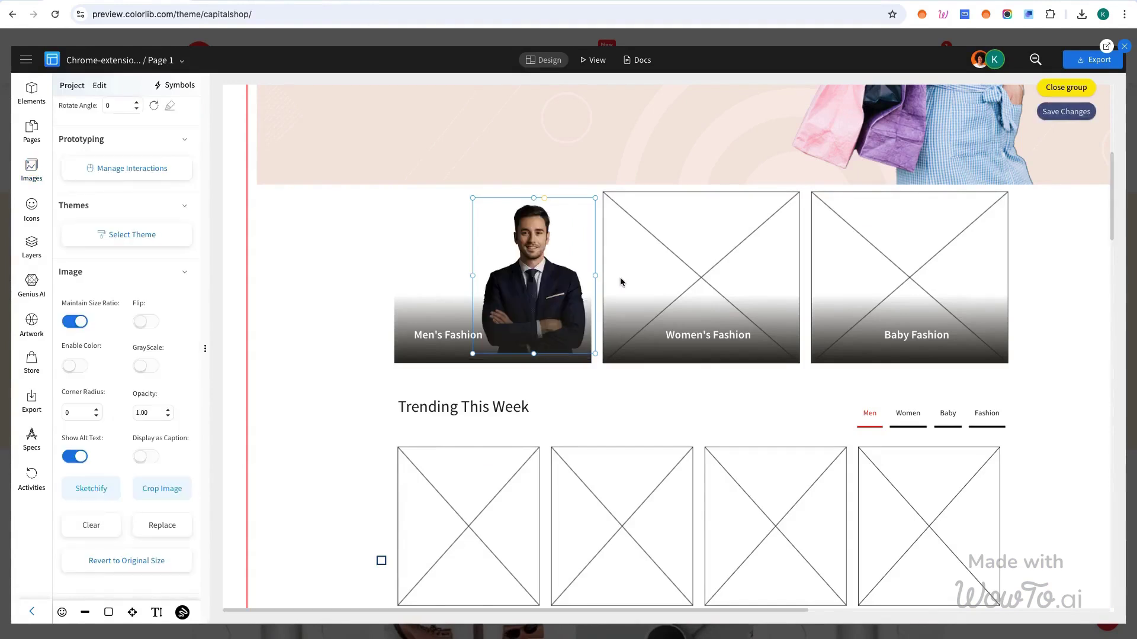
click(434, 247)
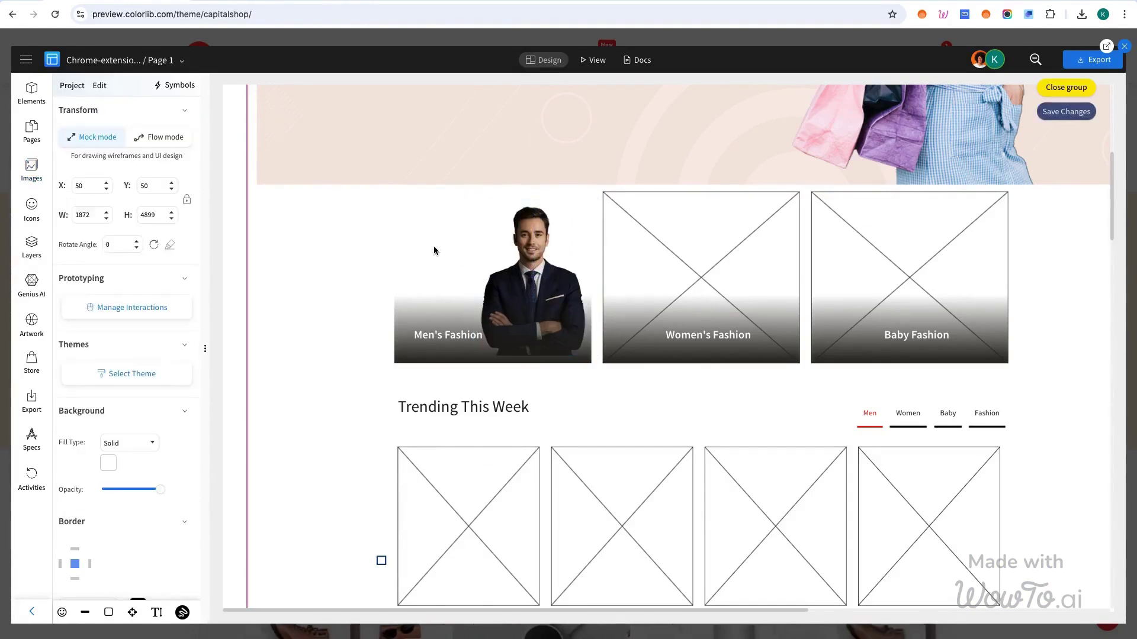
scroll(419, 294, up, 2)
Fill the Women's Fashion card with the woman-with-bags photo (13.png) and shift its caption left
click(667, 312)
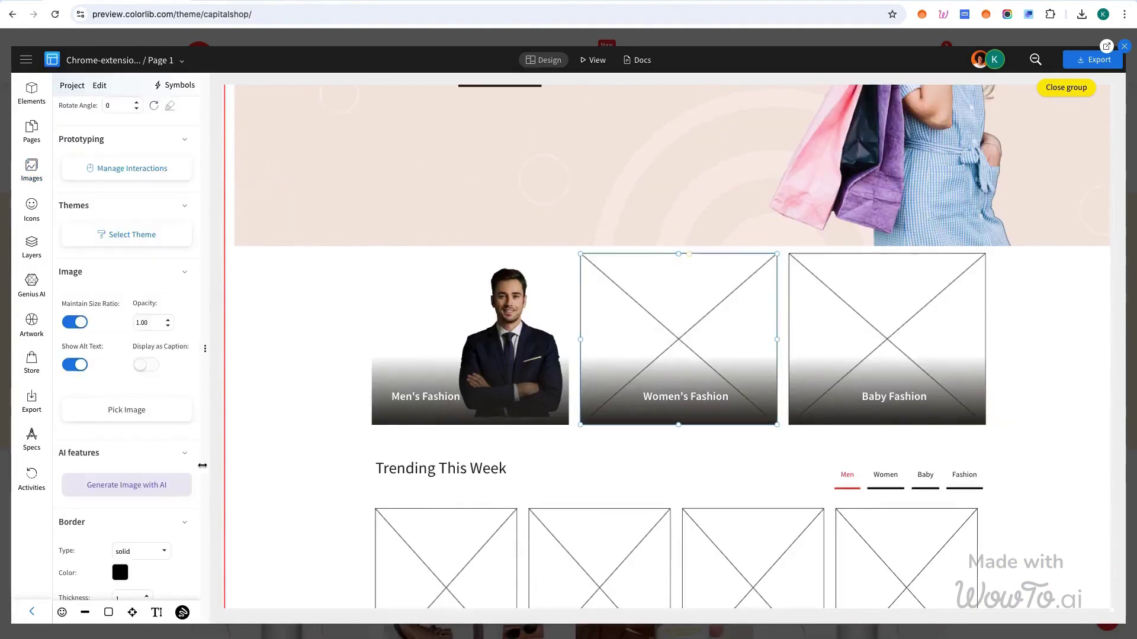
click(127, 409)
click(97, 473)
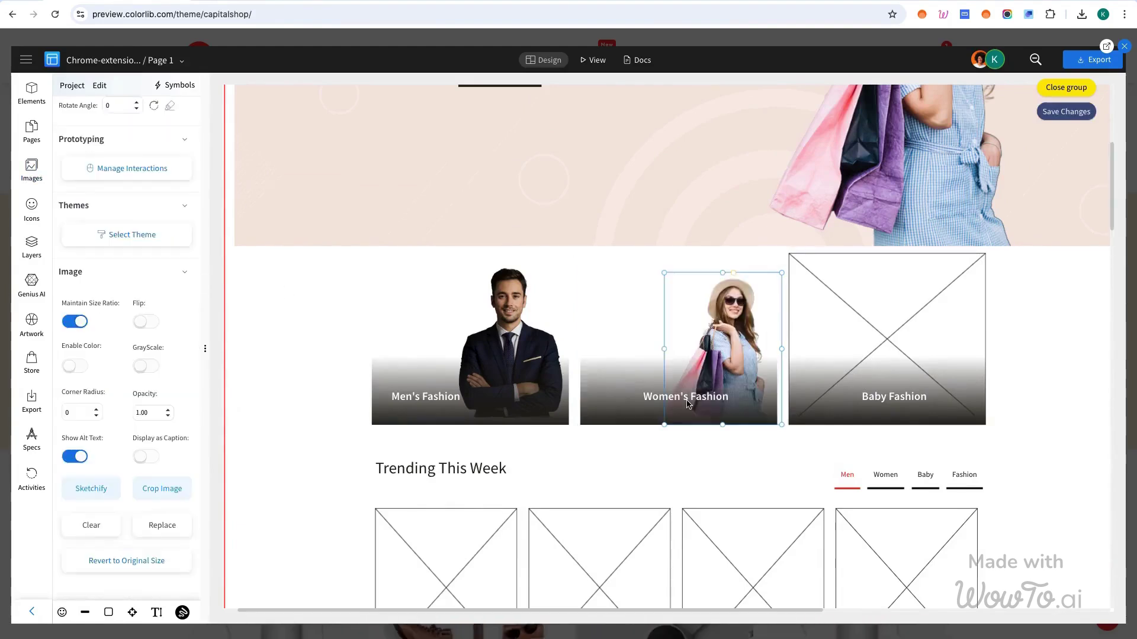
click(686, 396)
drag(686, 396, 634, 403)
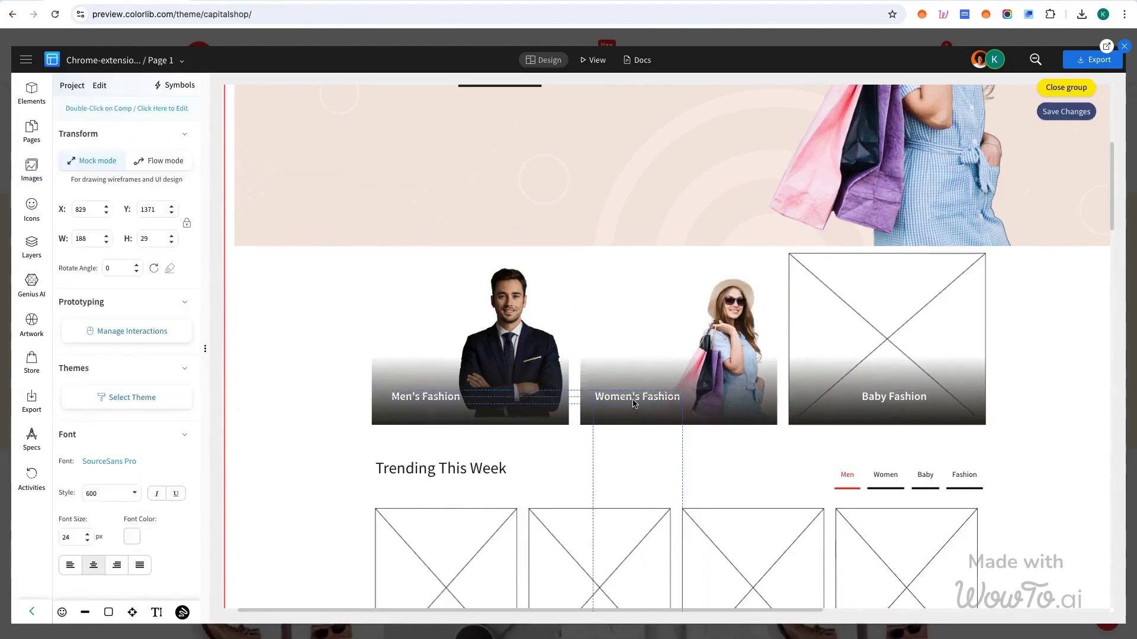
click(940, 354)
click(889, 319)
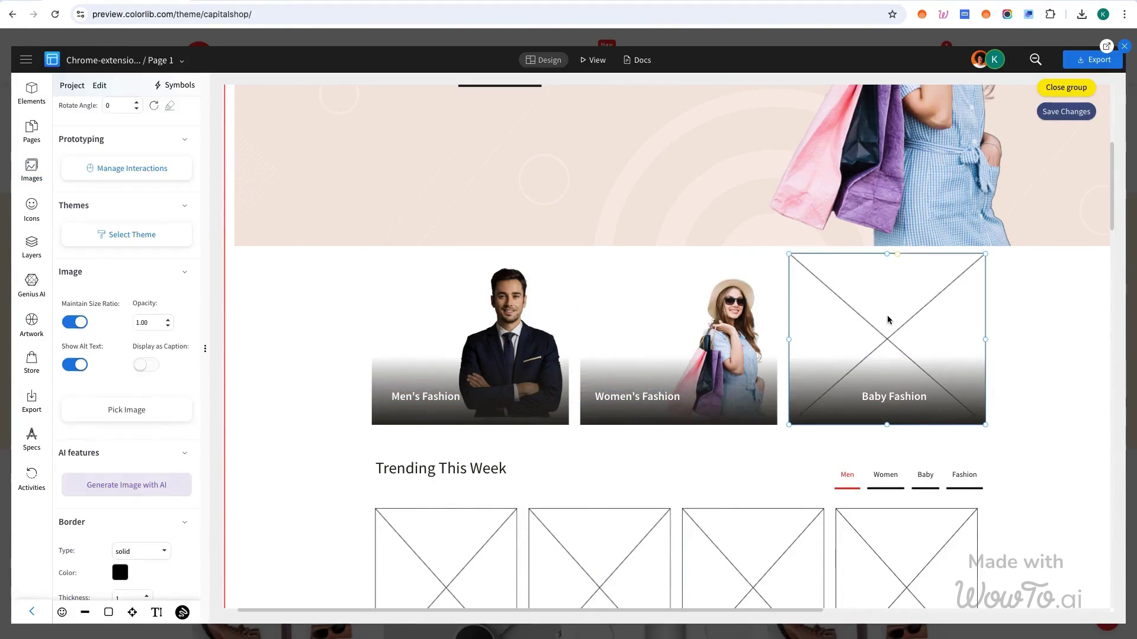
Add a photo to the Baby Fashion card and the beige-jacket photo to the third Trending product
click(87, 402)
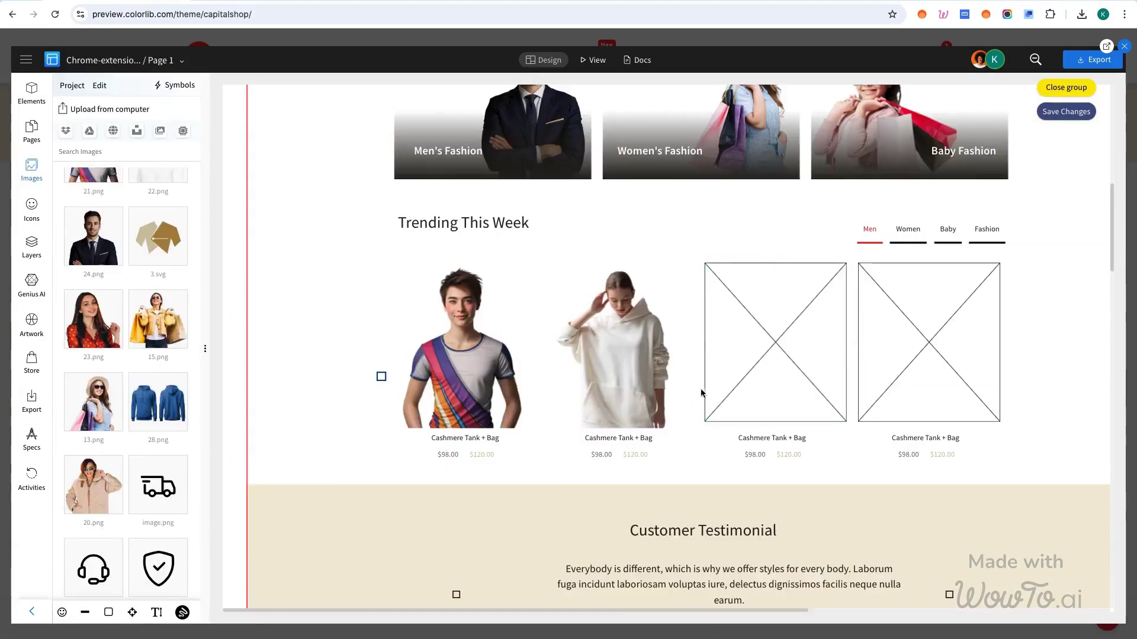
click(769, 354)
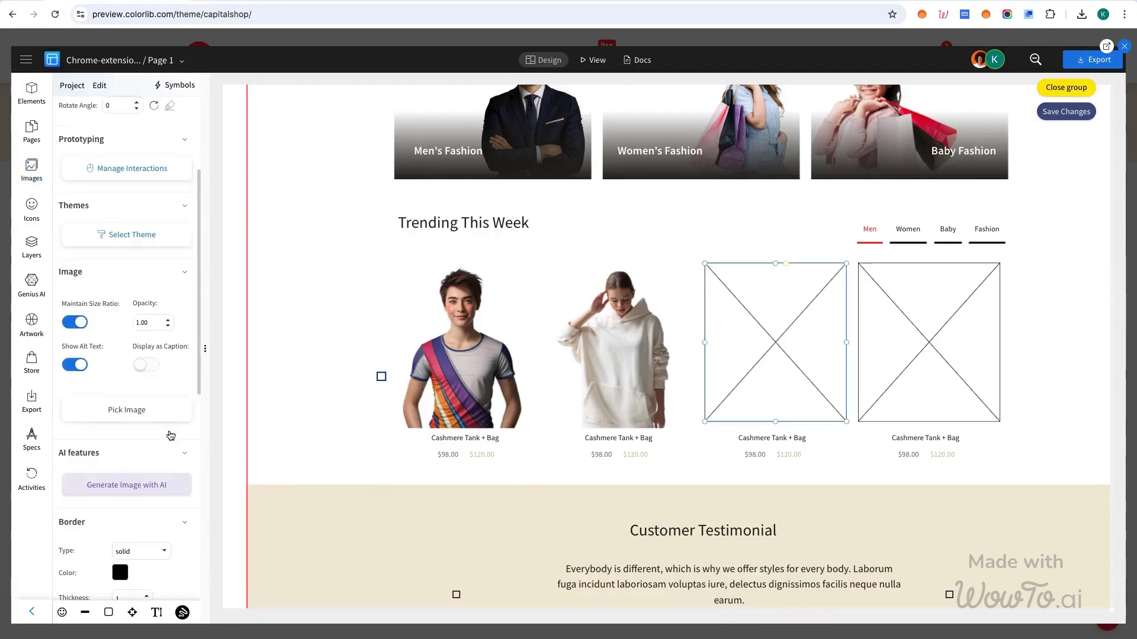
click(126, 410)
click(85, 496)
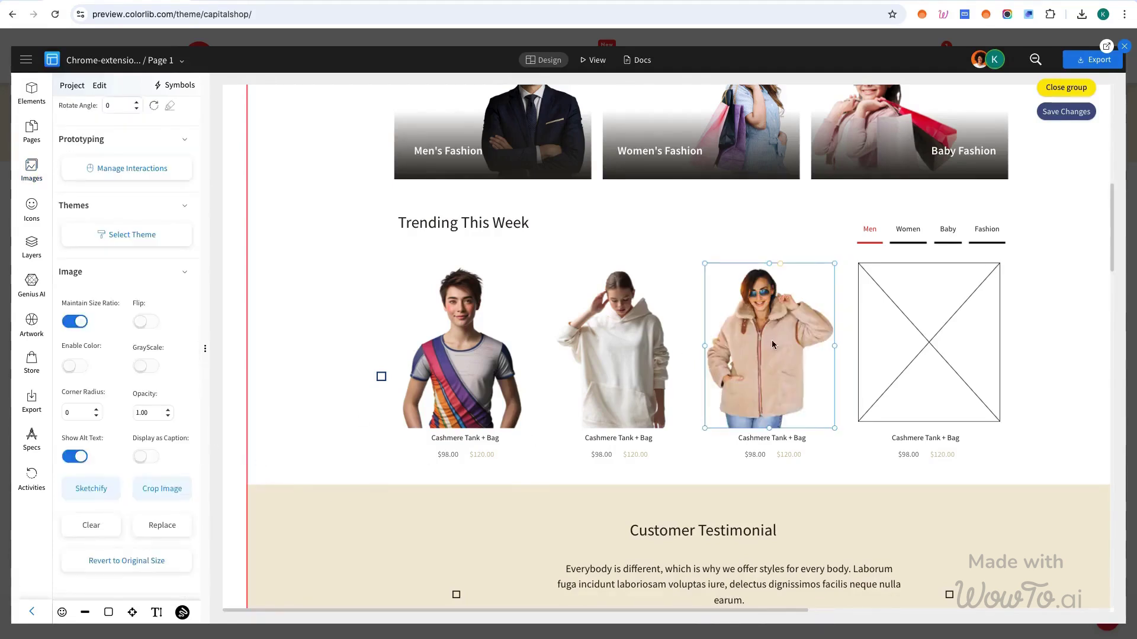
Fill the fourth Trending product with the bearded-man photo
click(952, 346)
click(156, 416)
scroll(166, 332, up, 3)
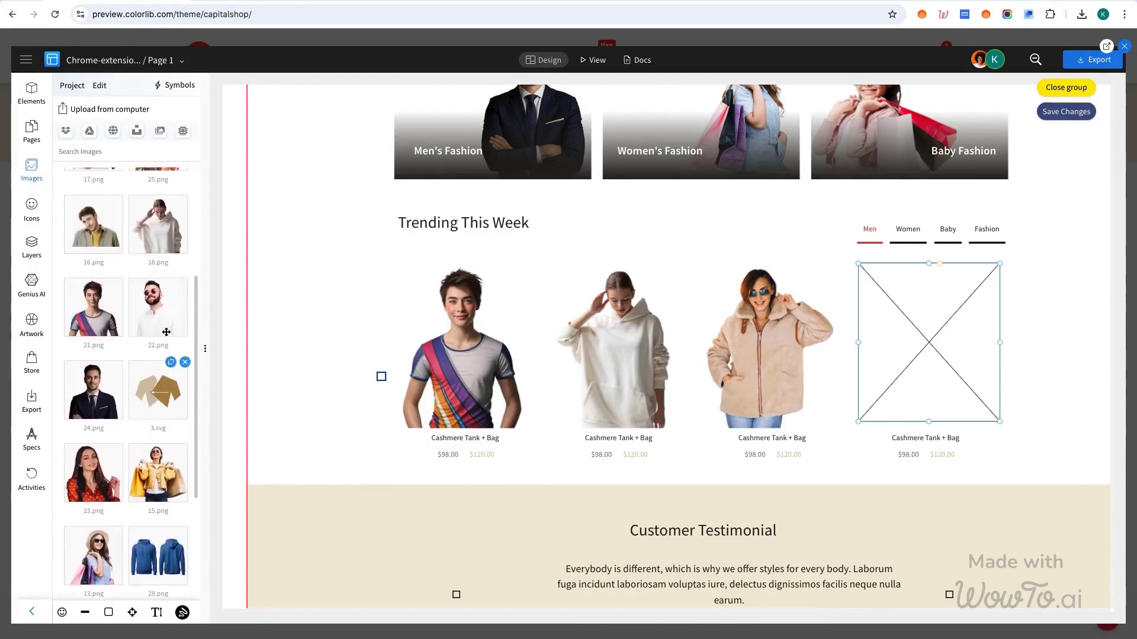
click(166, 332)
click(1037, 373)
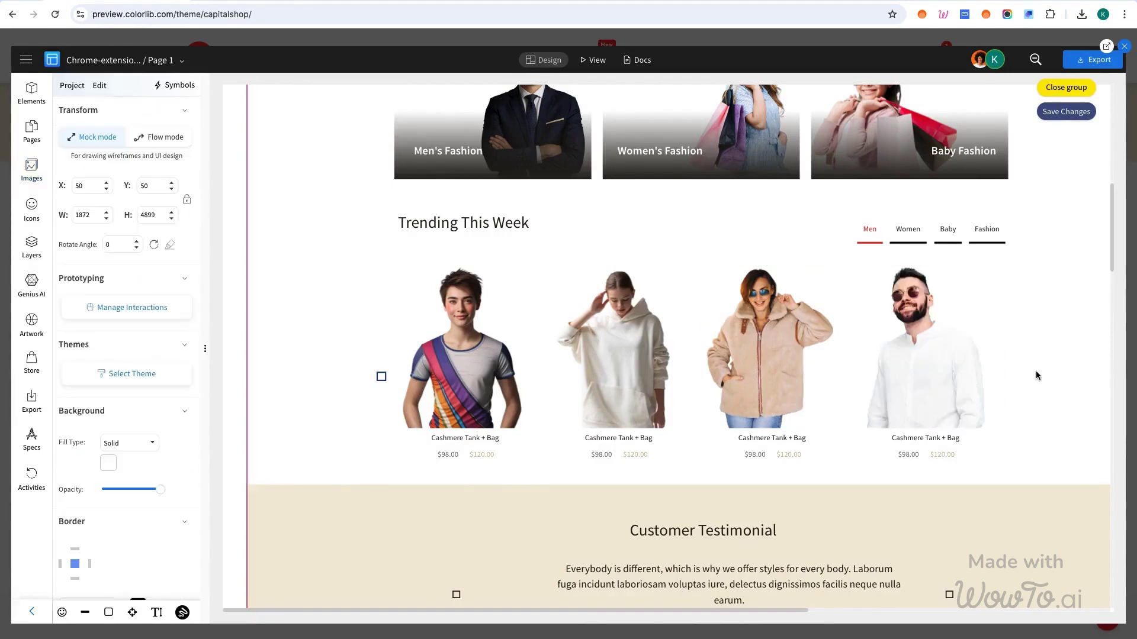
Rename the first Trending caption from 'Cashmere Tank + Bag' to 'Tshirt'
click(464, 439)
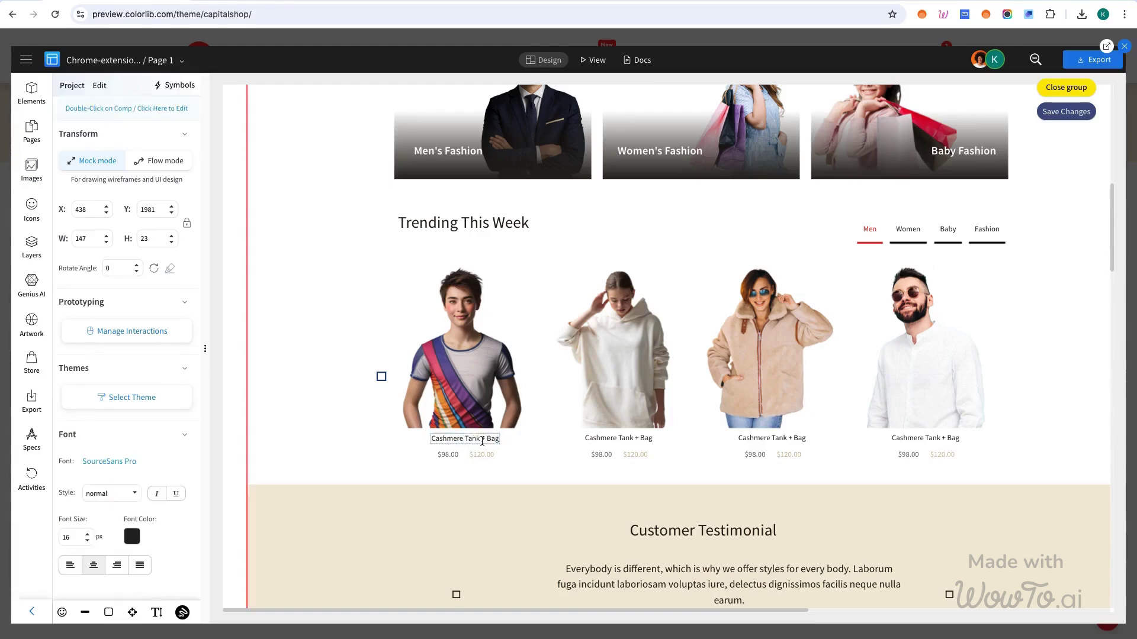
double_click(476, 440)
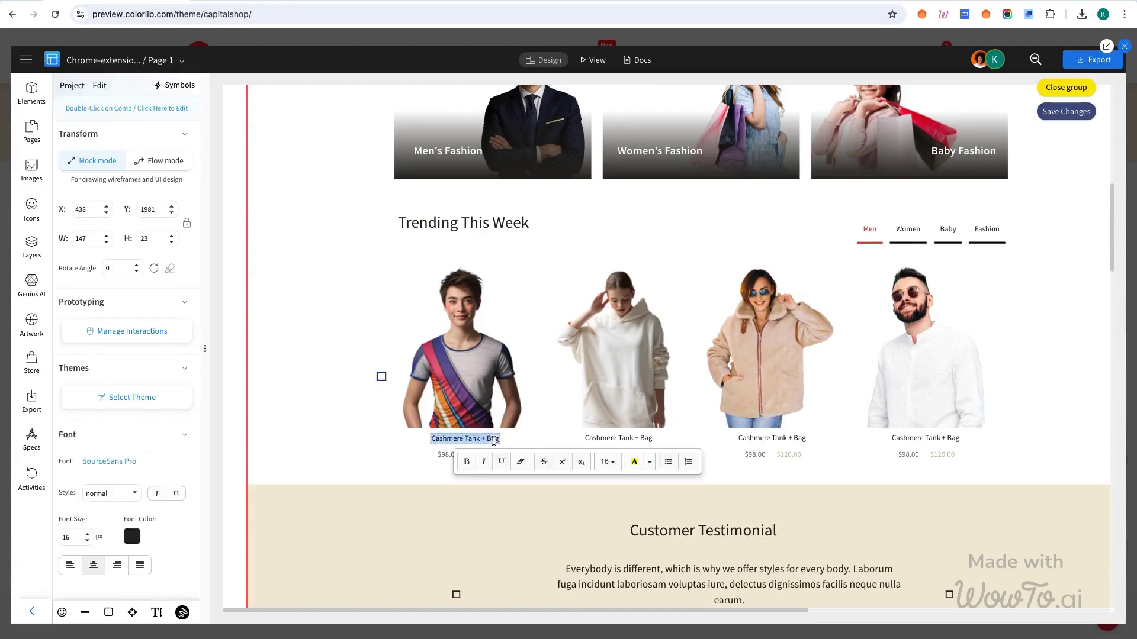
text(Tshirt)
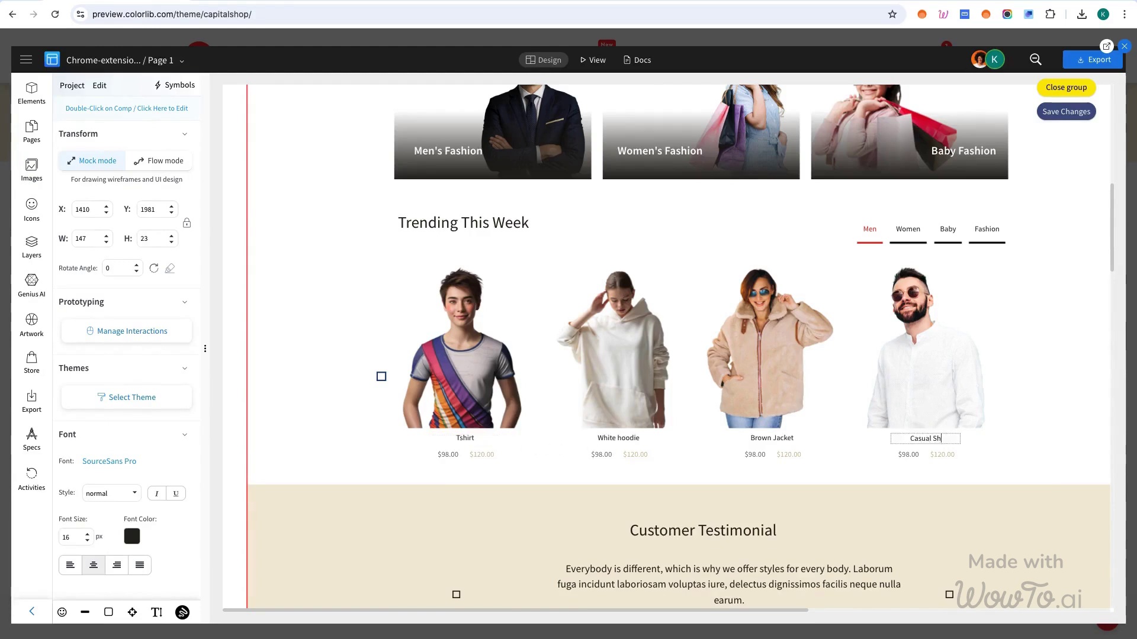
Finish the 'Shirts' caption text and delete the entire You May Like section
text(Shirts)
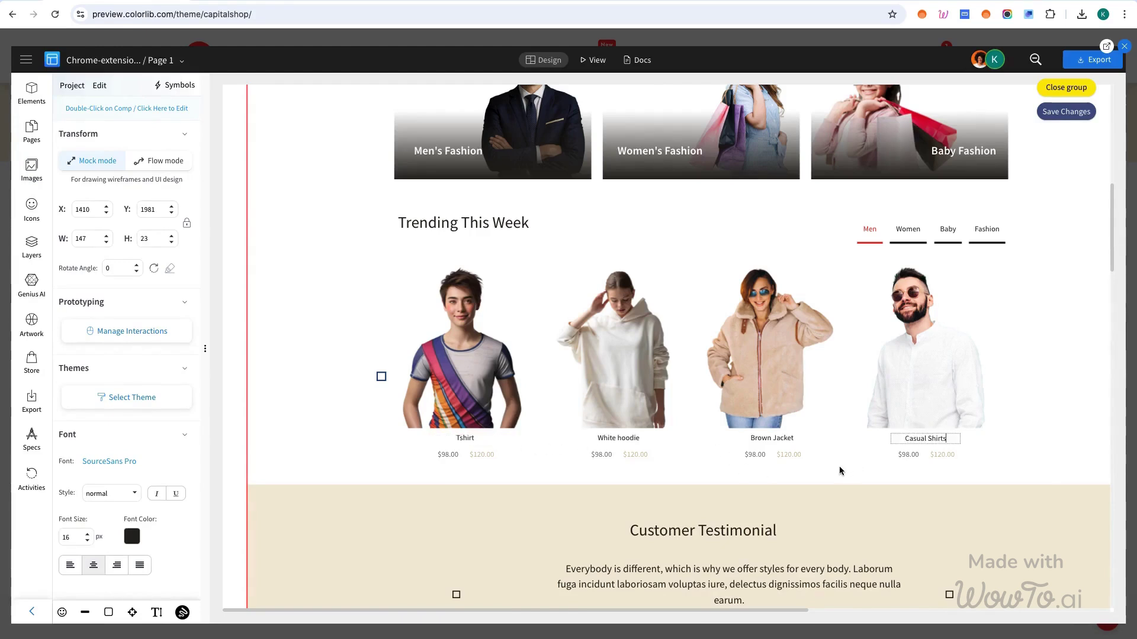
scroll(839, 467, down, 8)
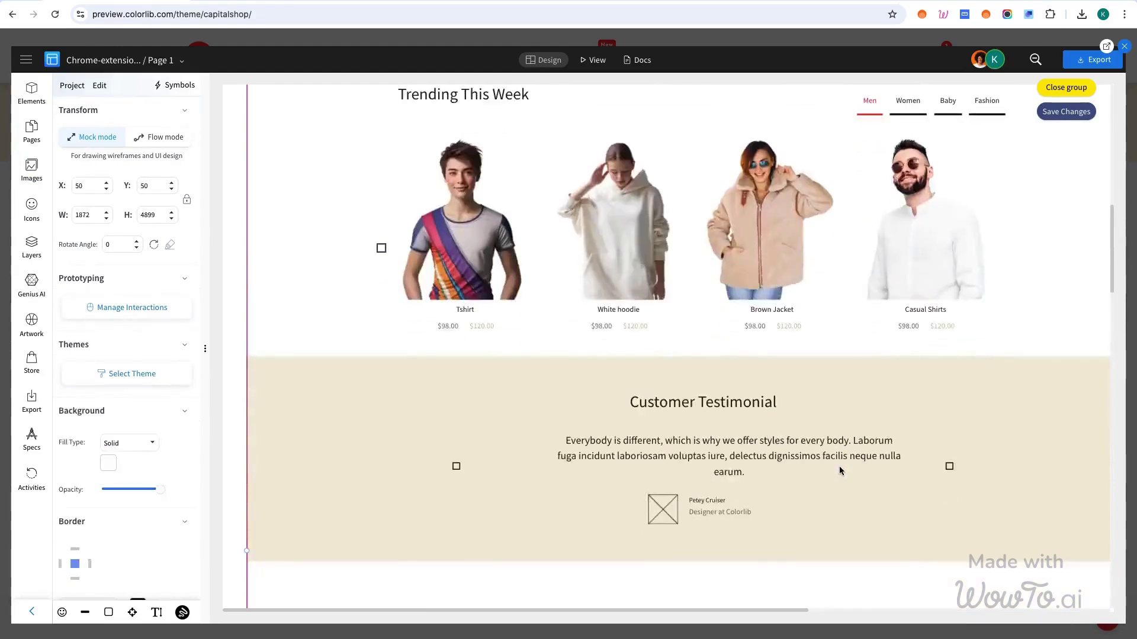
shift+click(479, 389)
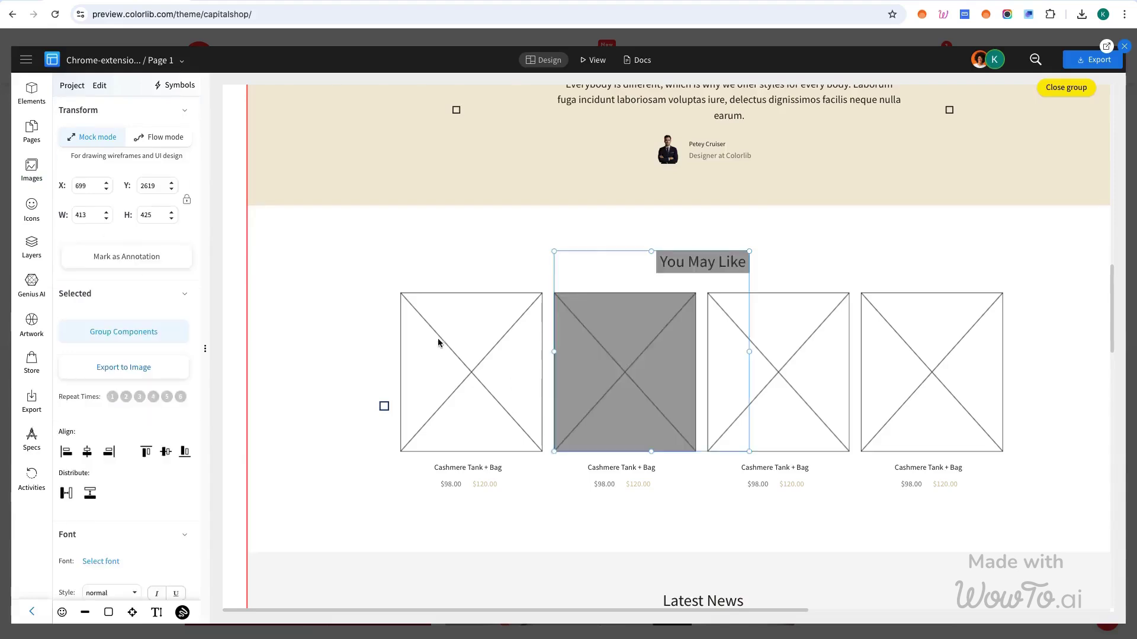
shift+click(721, 388)
shift+click(906, 375)
shift+click(916, 467)
shift+click(912, 485)
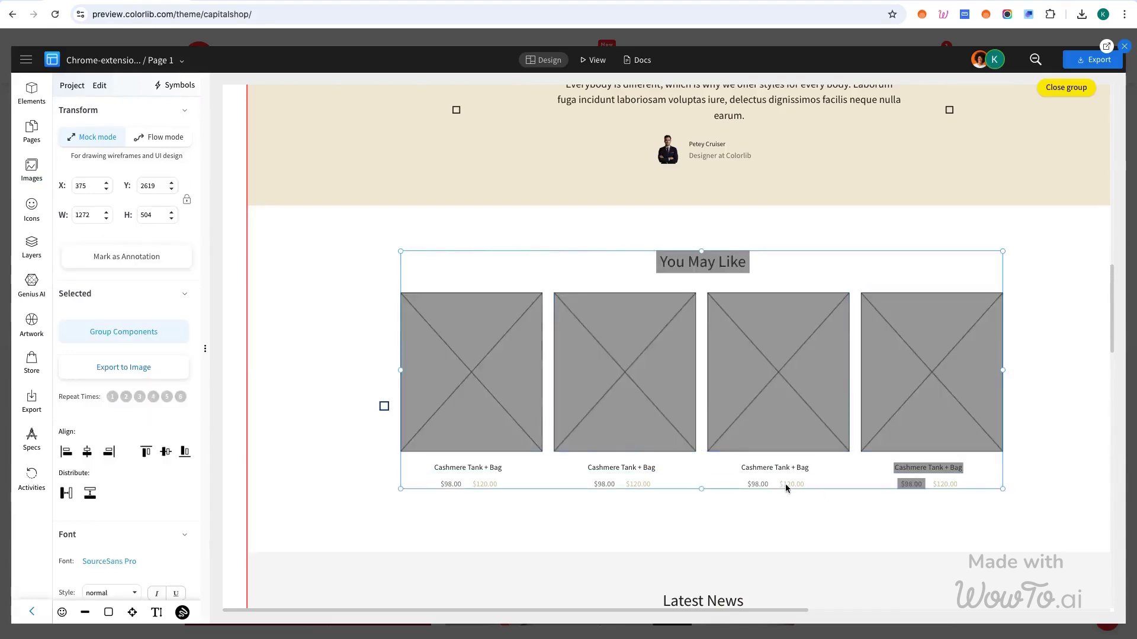
shift+click(776, 469)
key(ctrl+a)
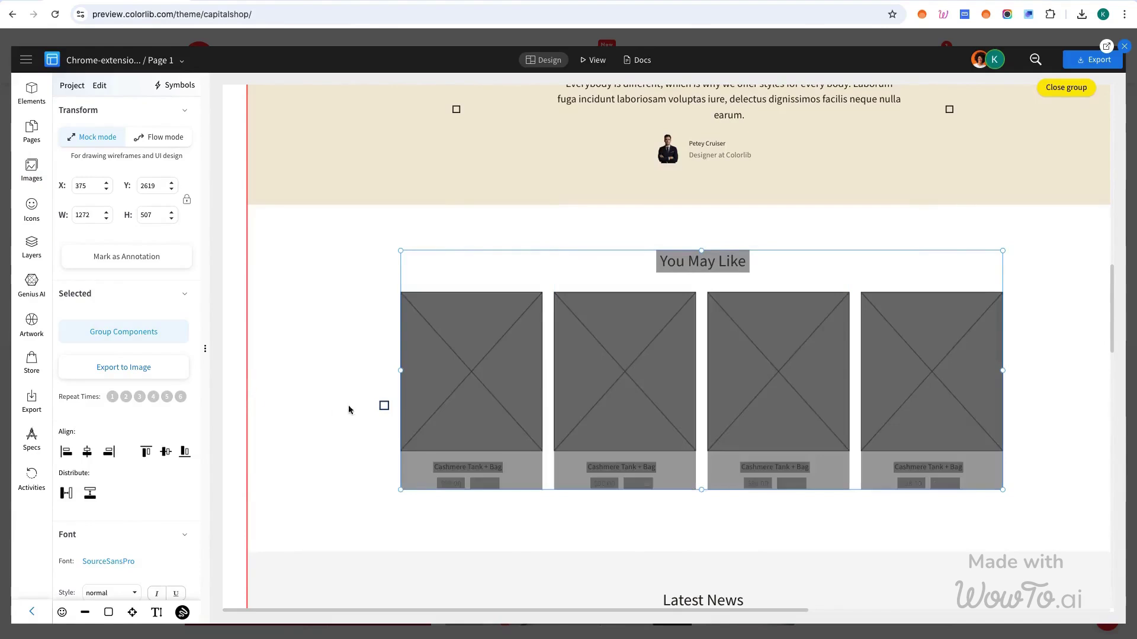
shift+click(384, 406)
key(Delete)
Select the whole Latest News section for removal and close the group
scroll(651, 389, down, 7)
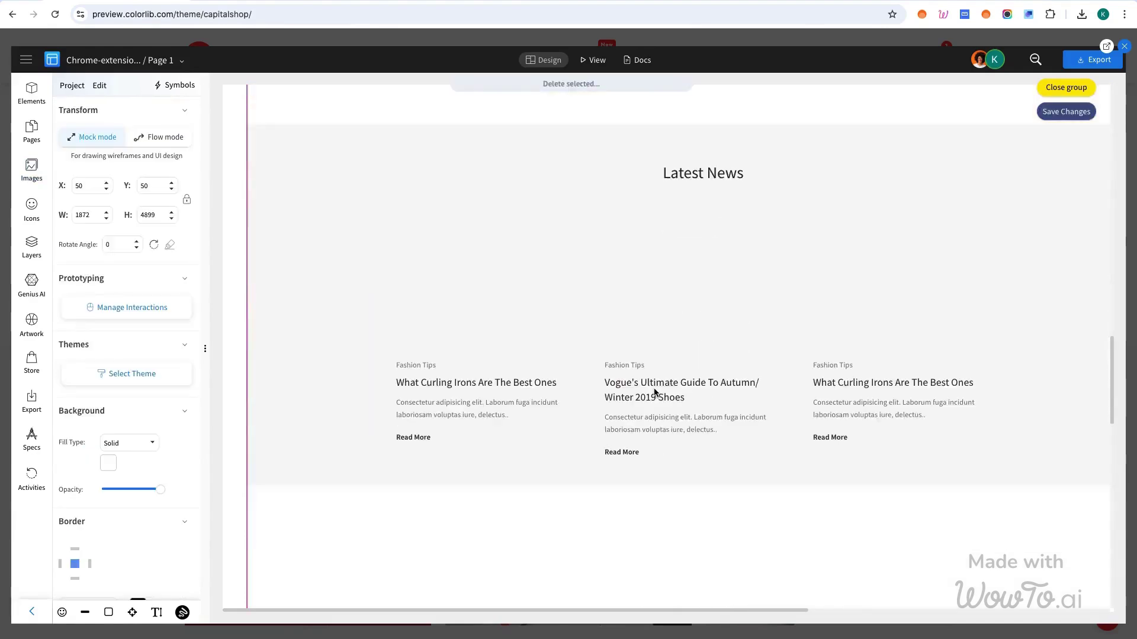
scroll(708, 270, up, 1)
click(703, 206)
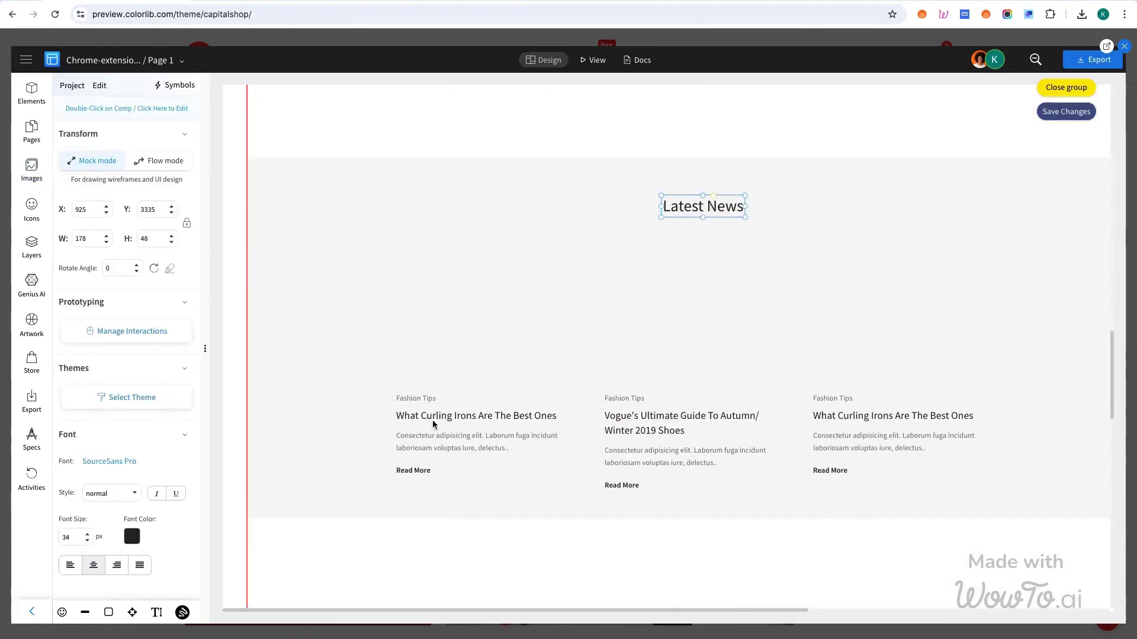
shift+click(424, 399)
shift+click(462, 416)
shift+click(450, 441)
shift+click(413, 470)
drag(595, 500, 839, 300)
click(681, 305)
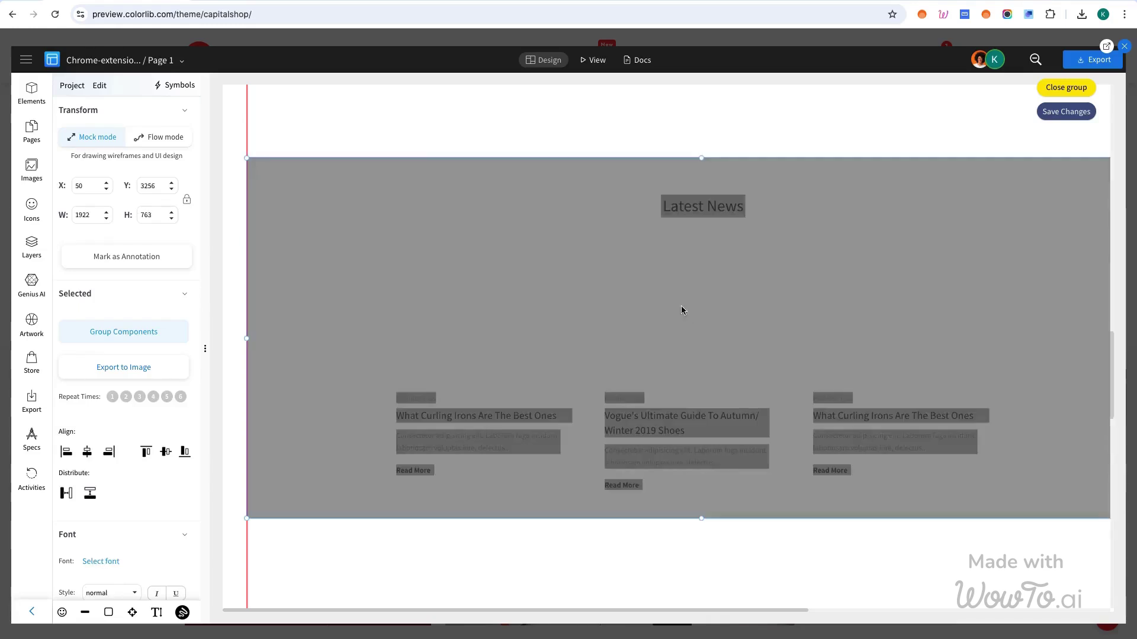
key(Escape)
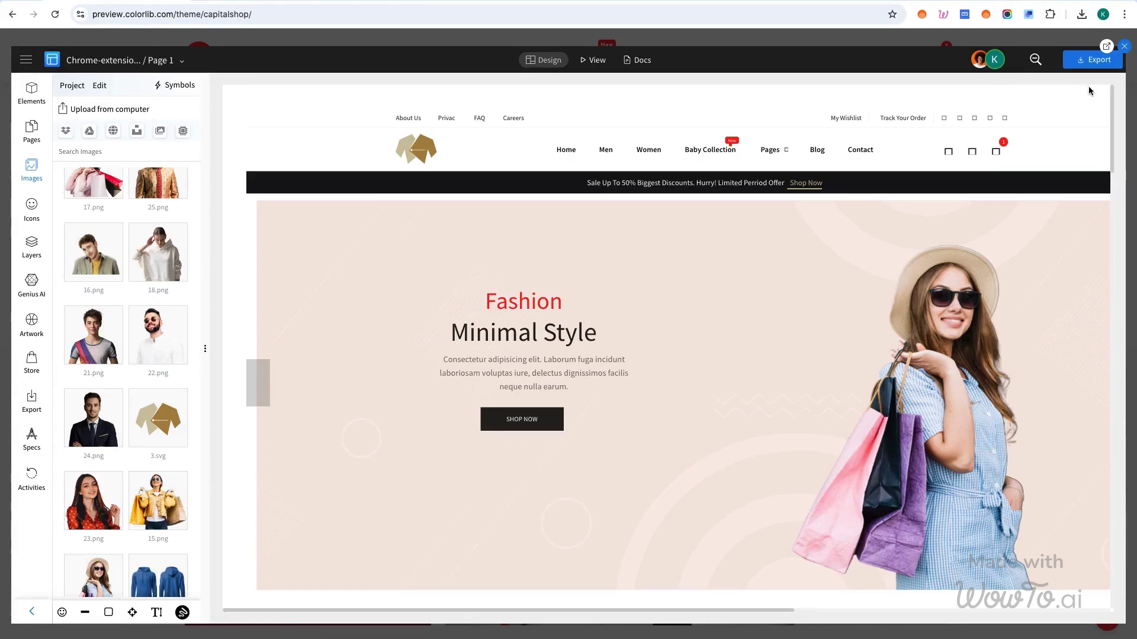
click(1091, 93)
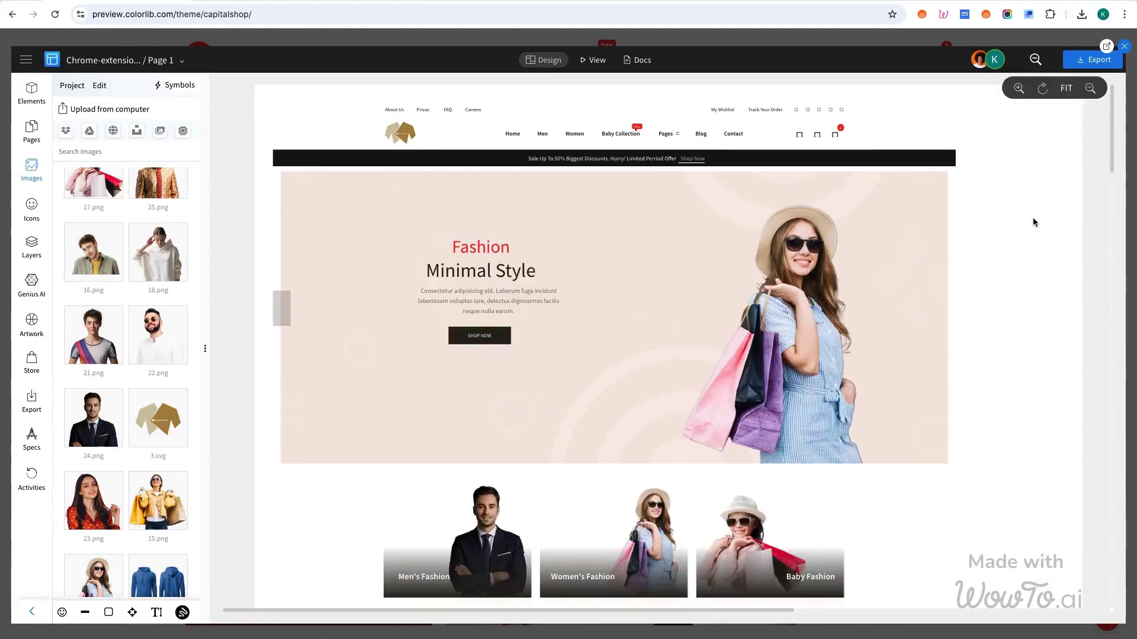
scroll(1029, 220, down, 10)
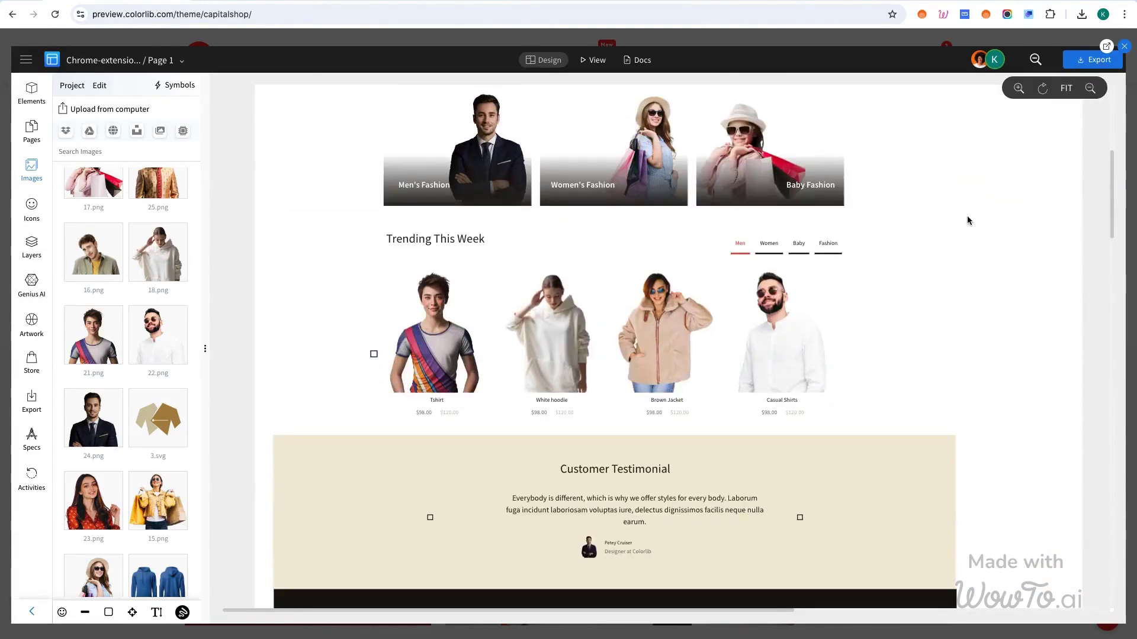
scroll(962, 219, down, 2)
scroll(964, 219, up, 5)
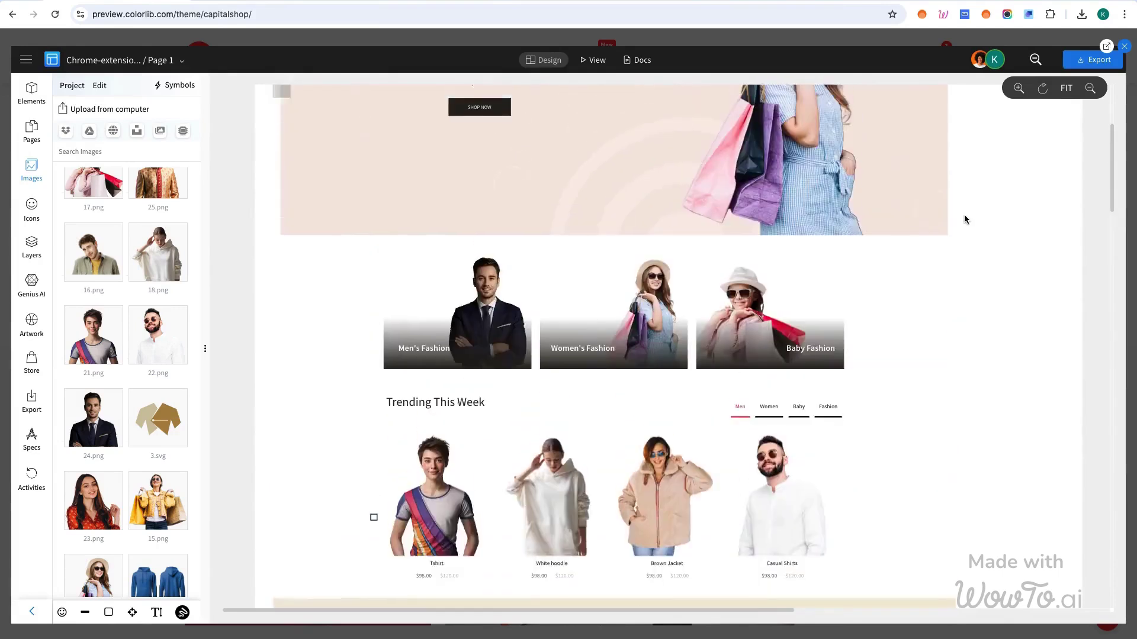
scroll(964, 219, up, 5)
click(1043, 88)
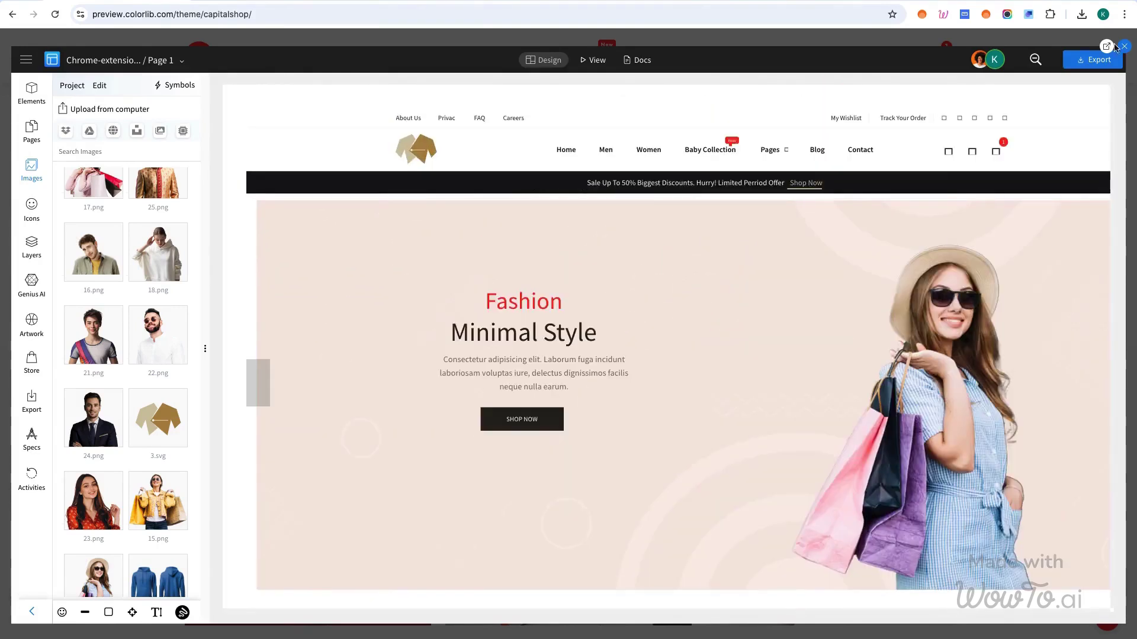
mouse_move(1038, 84)
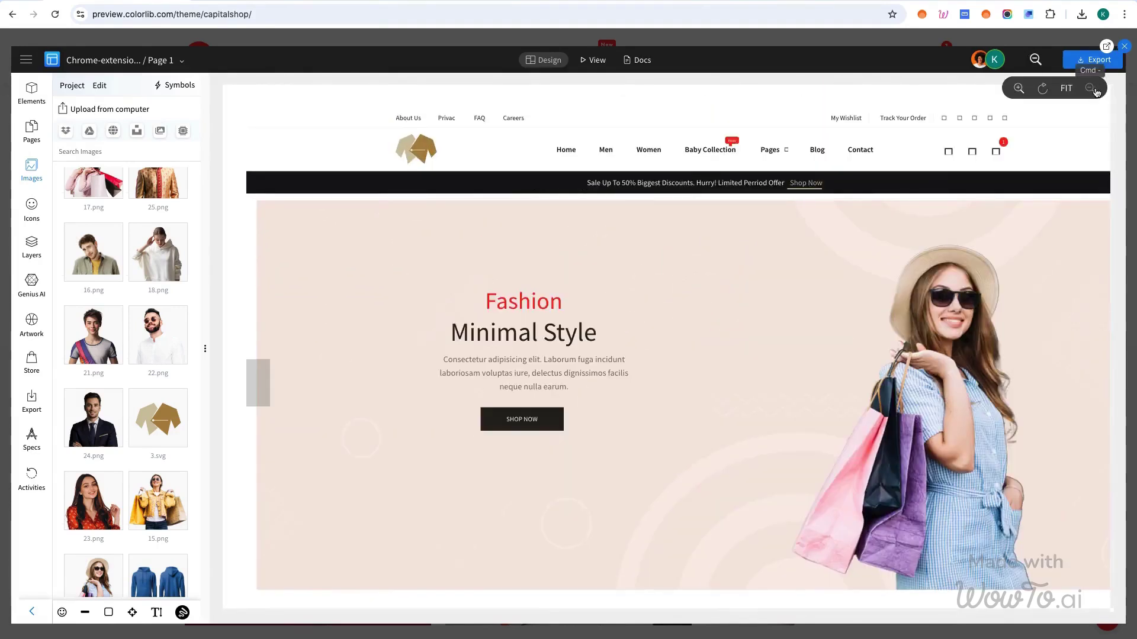